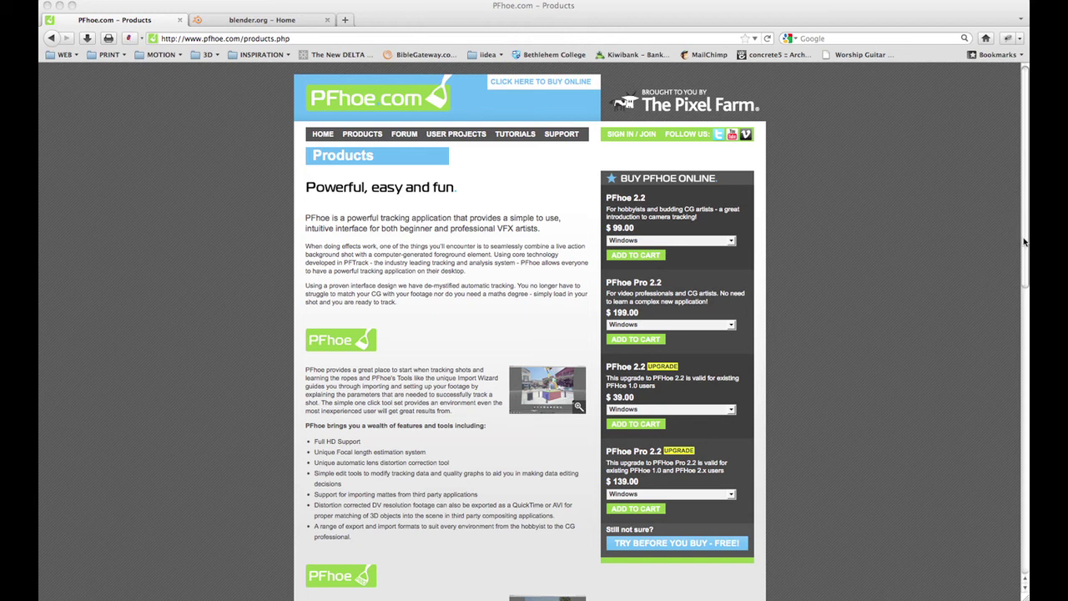
Review the PFHoe Pro page, highlighting the Linux availability line and the $199.00 price.
left_click_drag(1025, 243, 1004, 202)
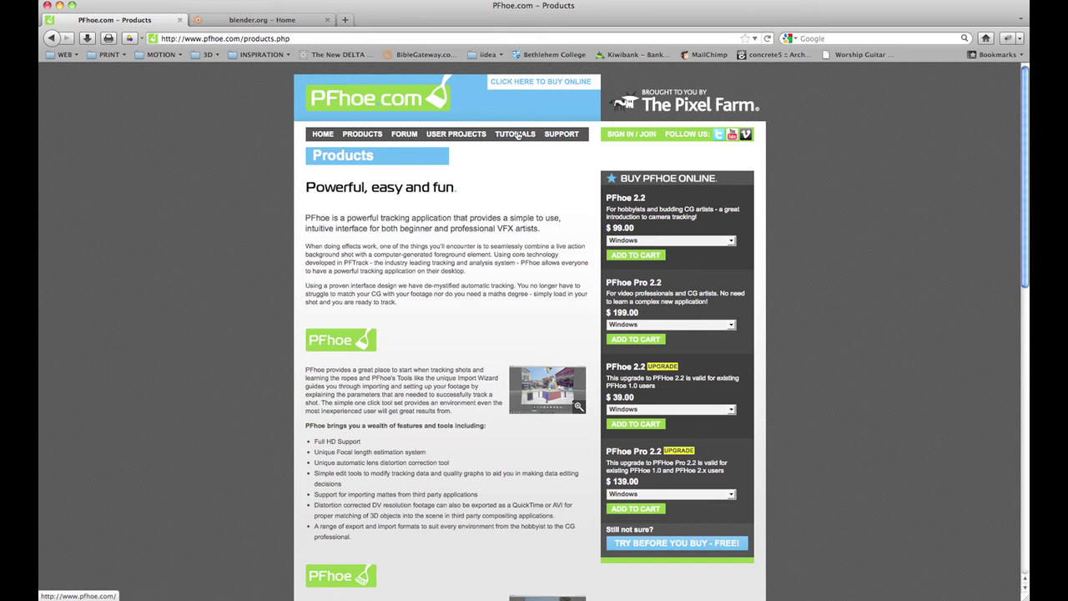
left_click_drag(1027, 210, 1021, 368)
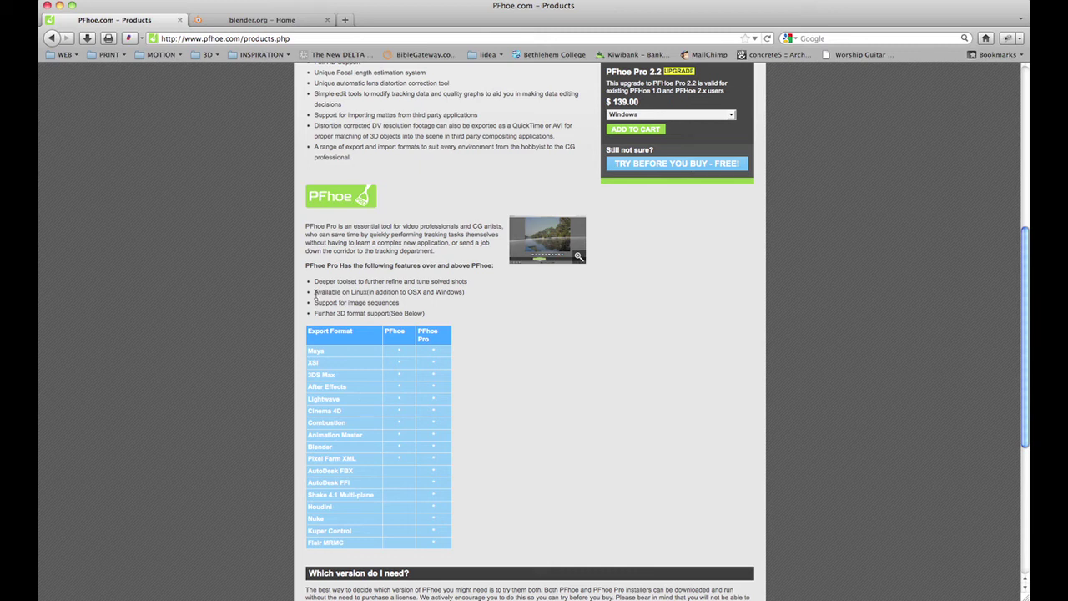
left_click_drag(314, 293, 399, 304)
left_click(407, 307)
left_click_drag(1027, 349, 1013, 165)
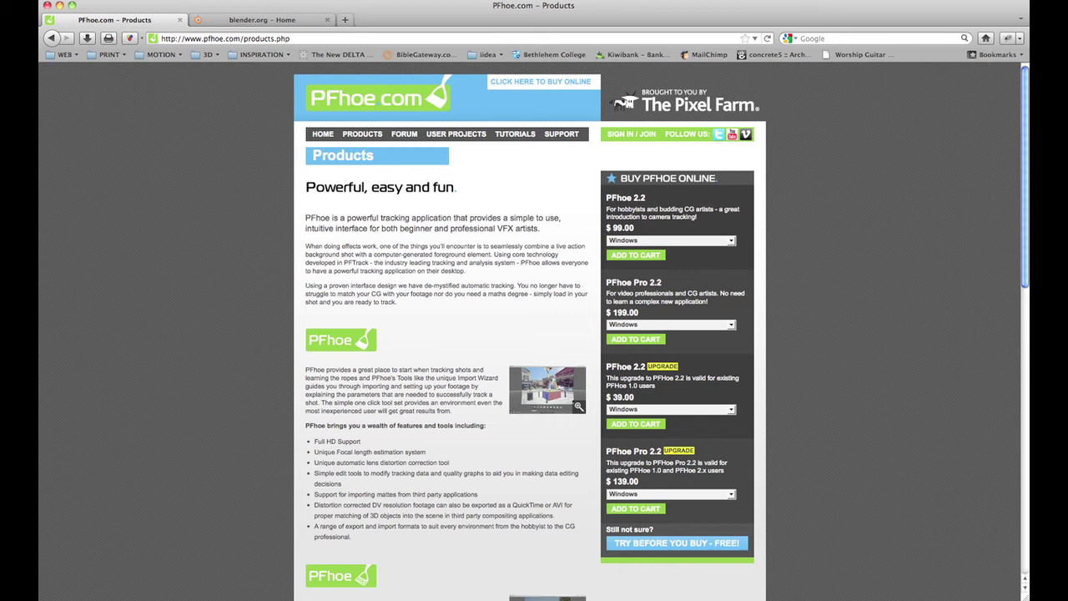
left_click_drag(605, 313, 640, 313)
left_click(832, 305)
On blender.org go to Download > Older versions and open the release index in a new tab.
left_click(264, 20)
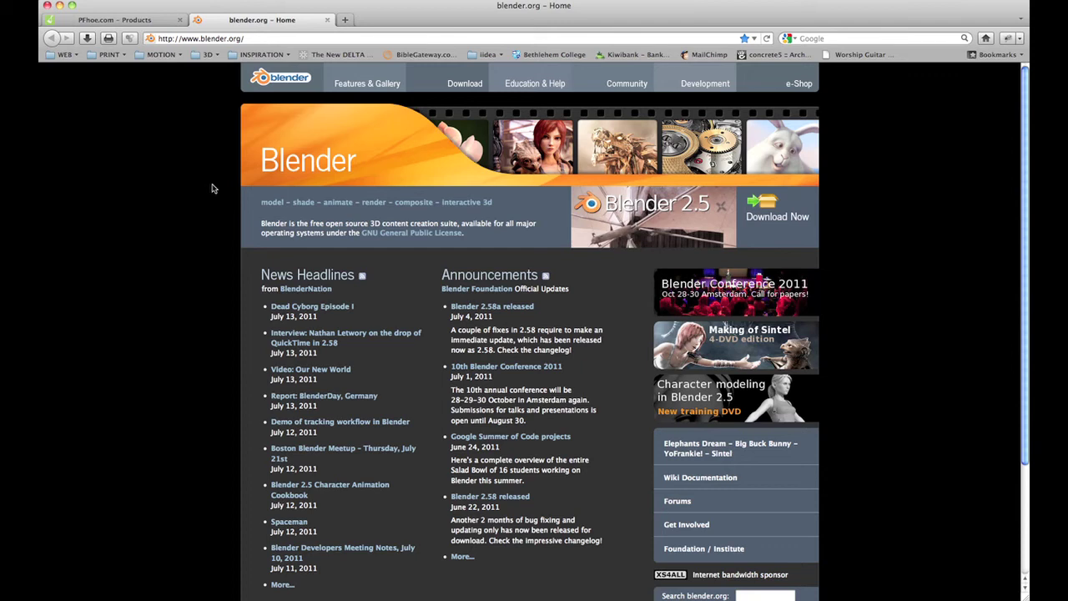
left_click(465, 84)
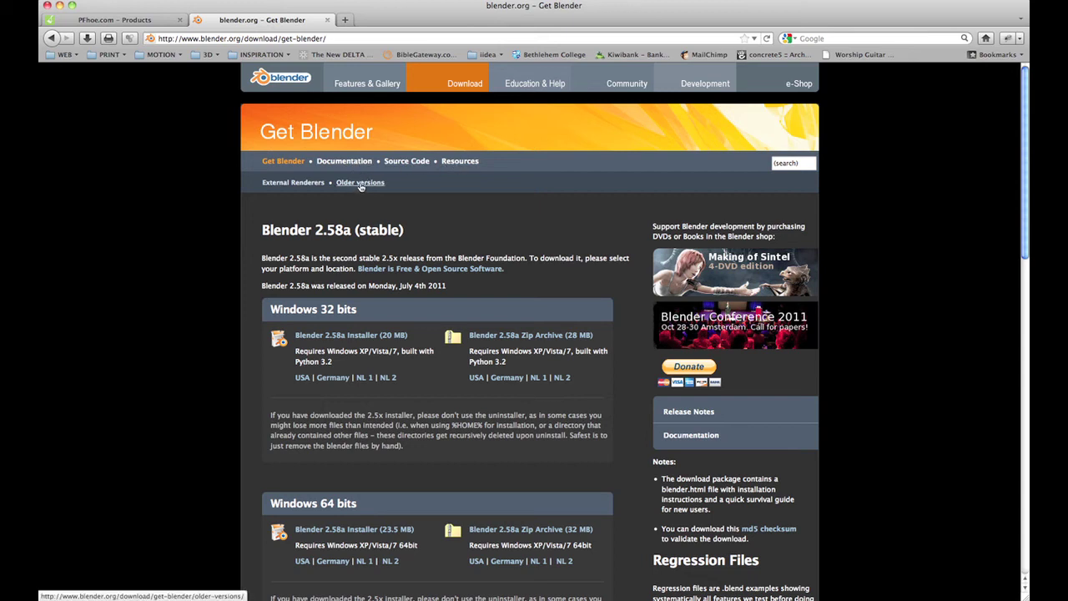
left_click(361, 182)
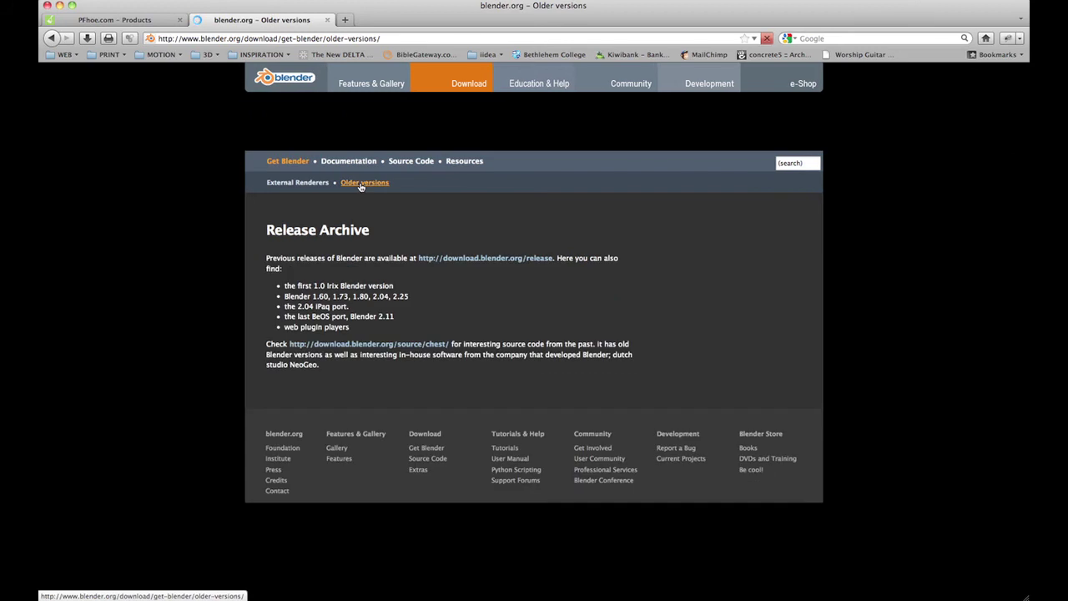
left_click(492, 262)
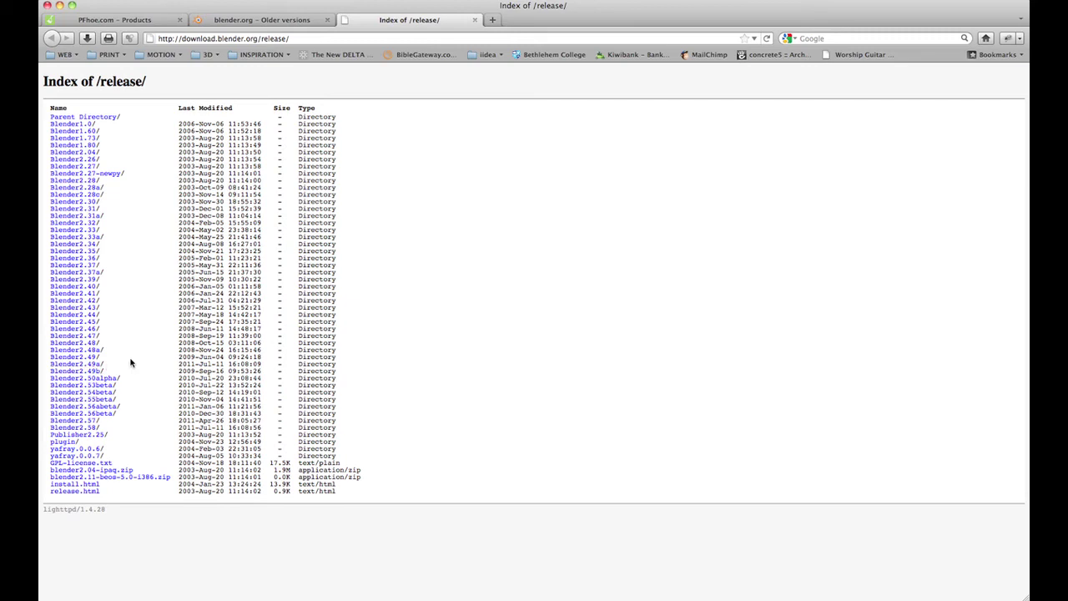
Launch PFHoe Pro and import the clip madseeds_CT_Sample_Video_0001_0408.avi.
mouse_move(277, 586)
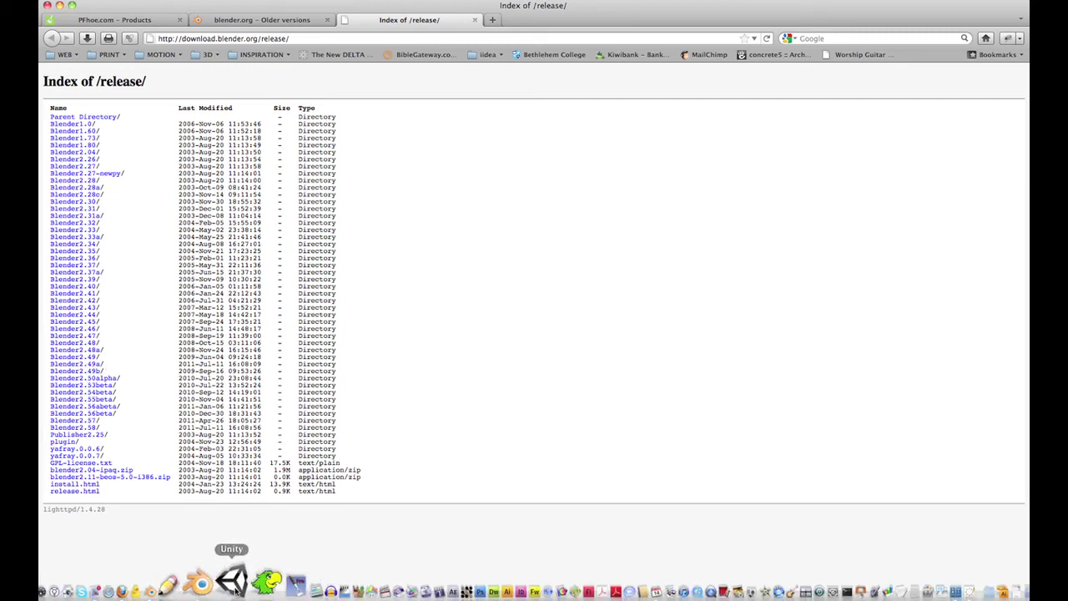
left_click(258, 580)
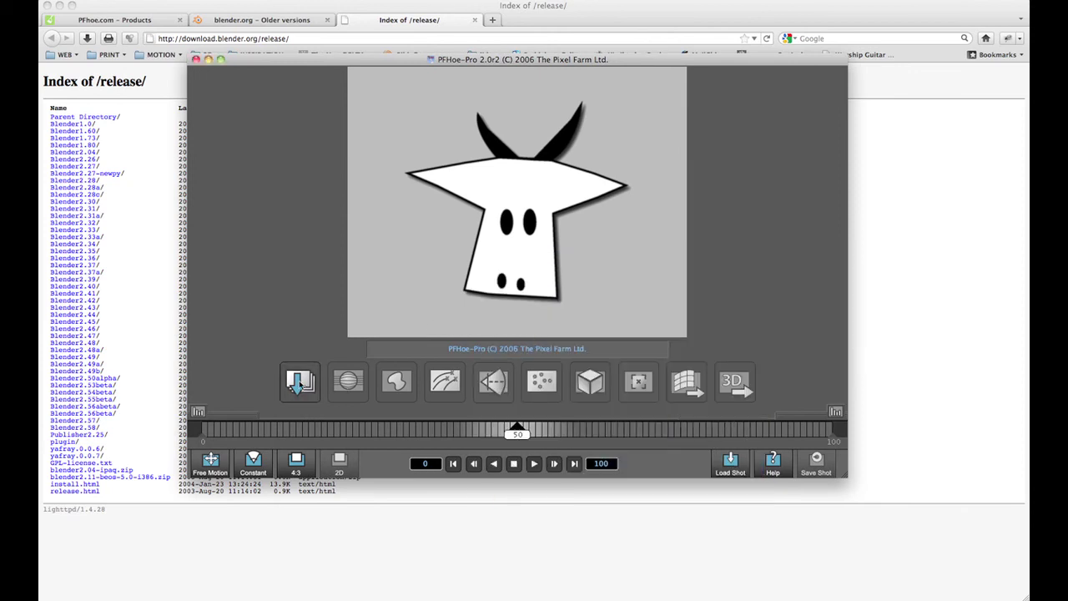
left_click(299, 384)
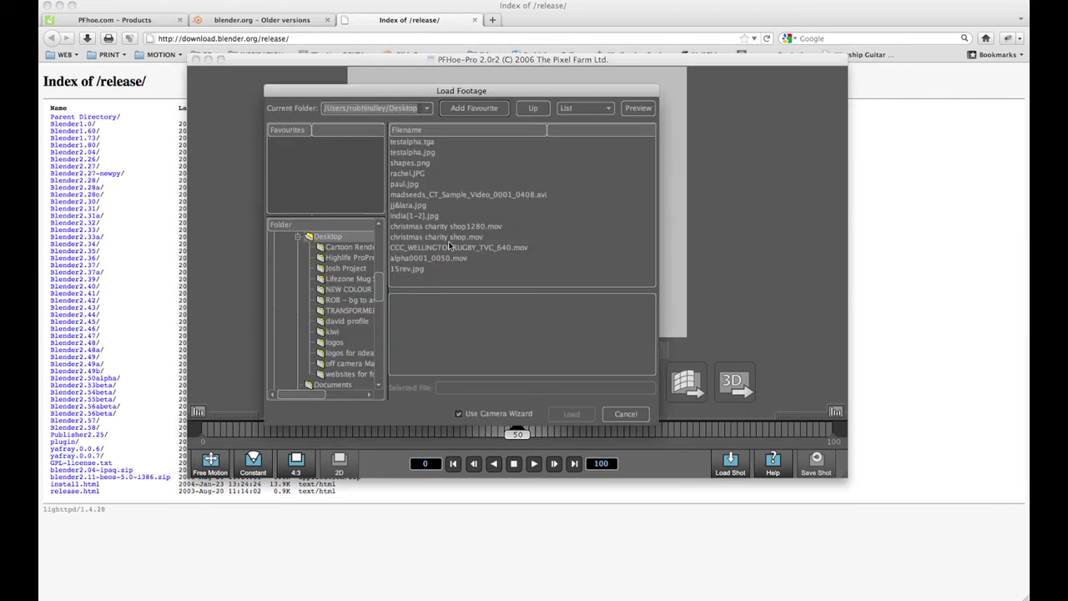
left_click(438, 194)
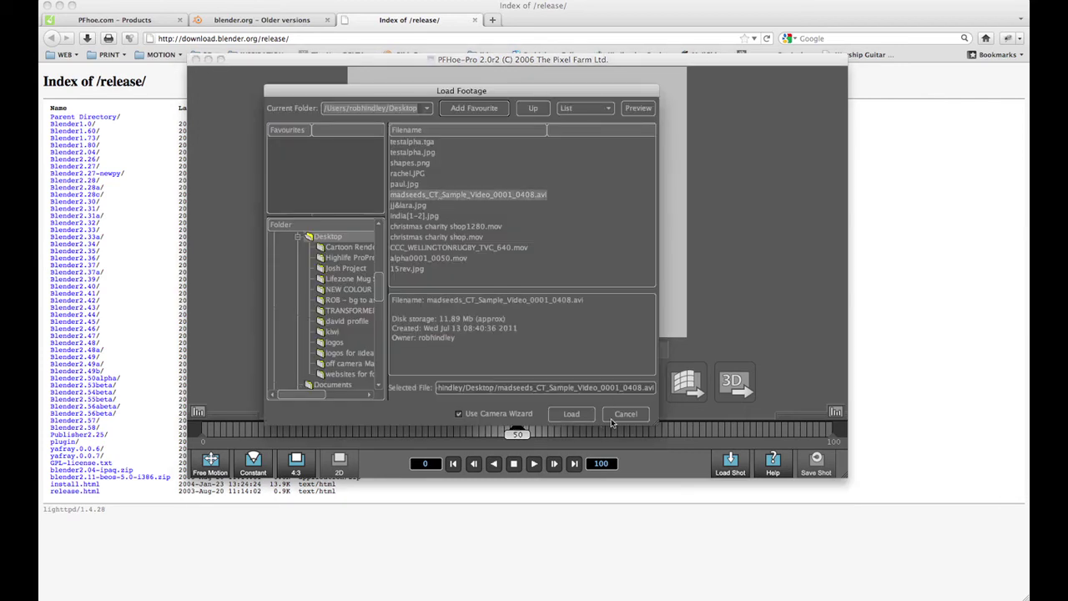
left_click(573, 415)
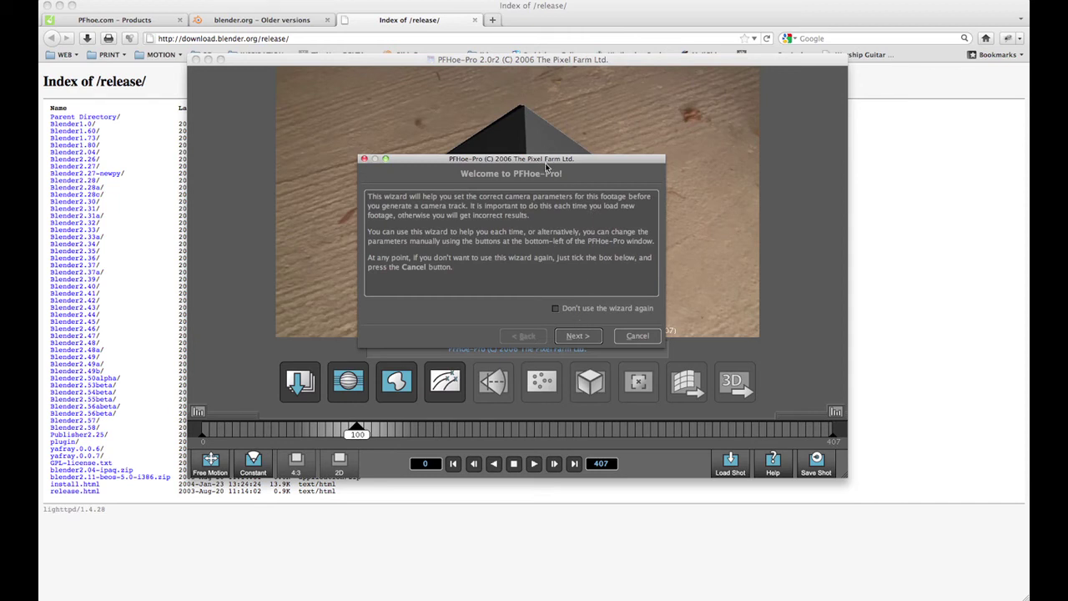
In the setup wizard choose Free Motion camera and constant focal length, then finish.
left_click_drag(548, 163, 557, 122)
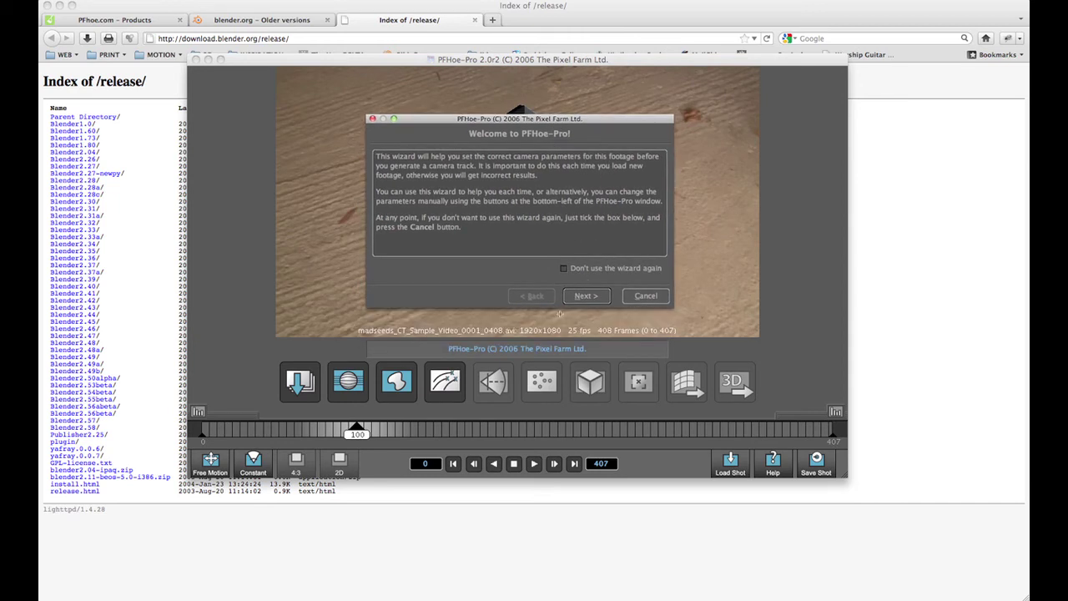
left_click(592, 295)
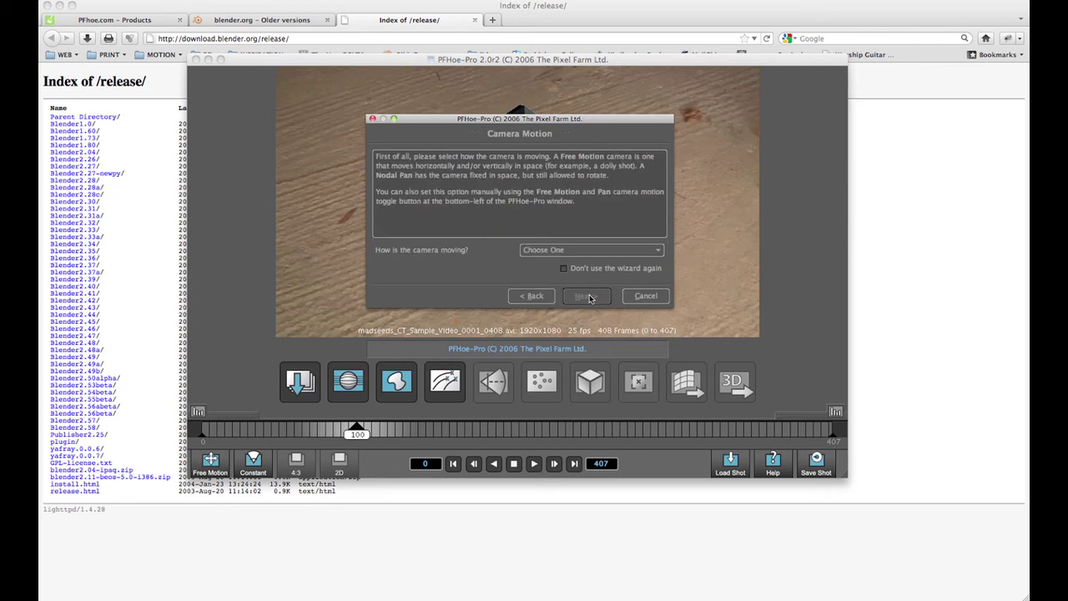
left_click(557, 250)
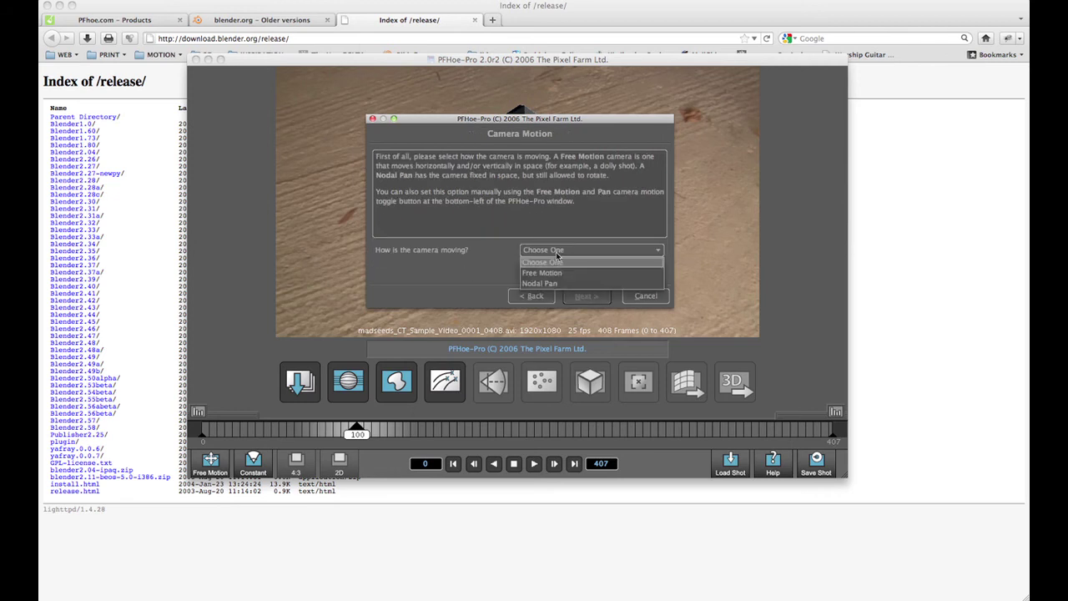
left_click(549, 276)
left_click(585, 297)
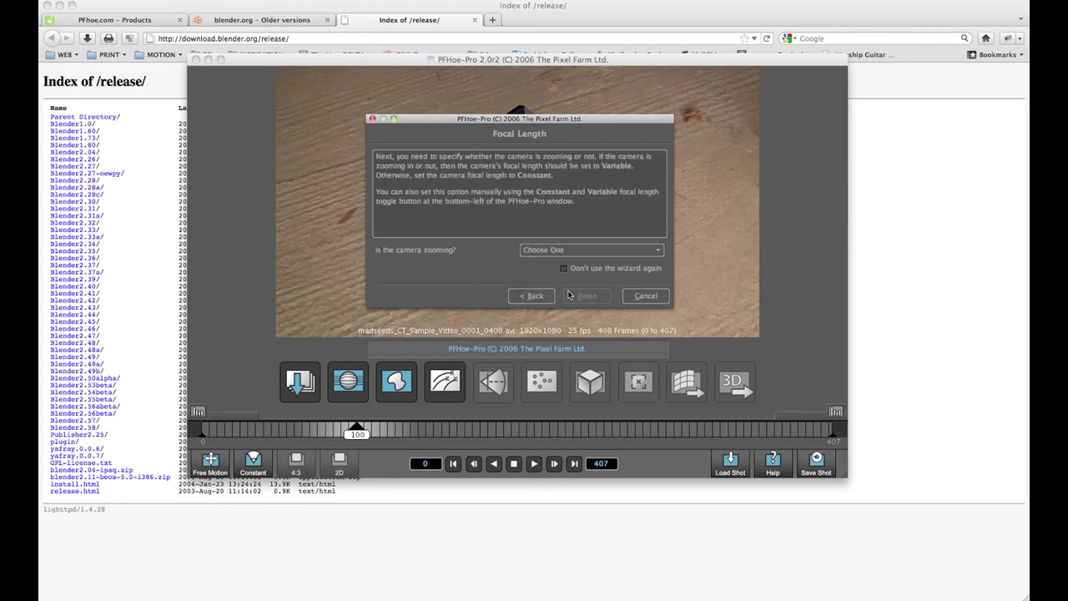
left_click(538, 251)
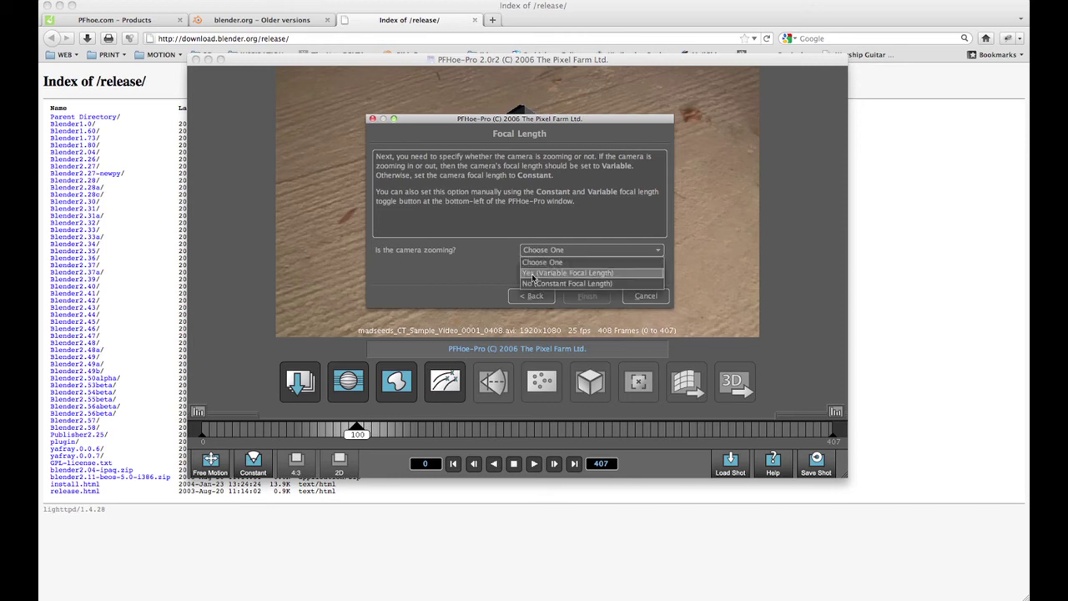
left_click(535, 284)
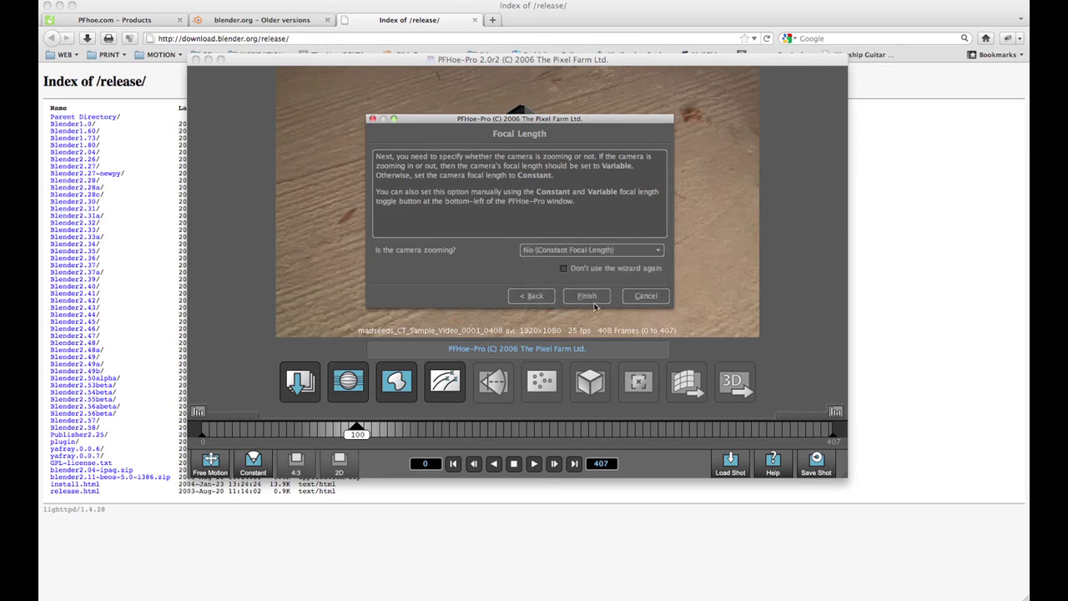
left_click(588, 298)
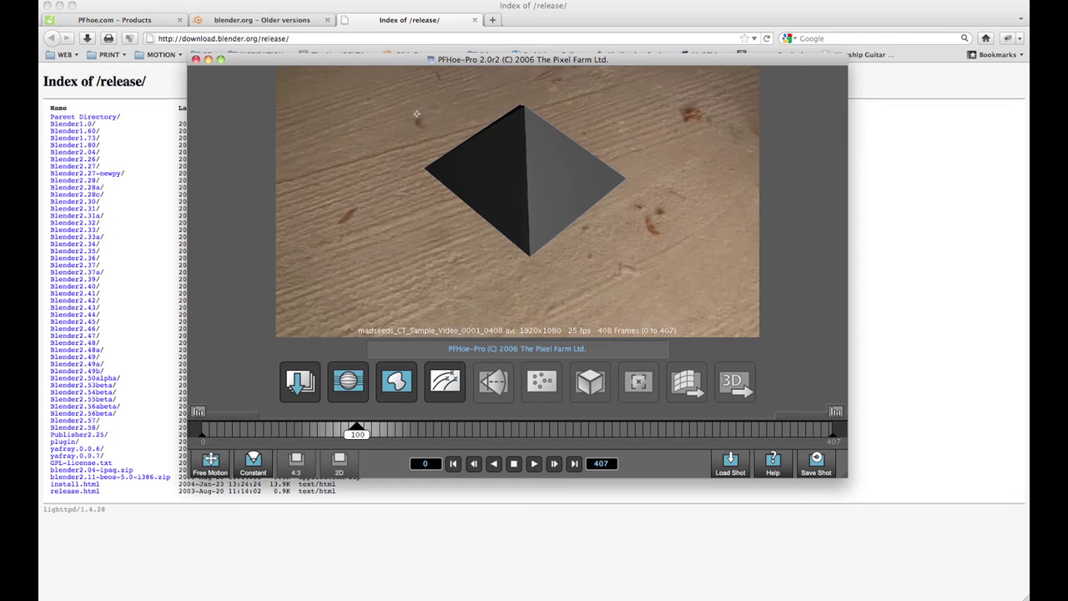
Quit PFHoe Pro without saving the shot and launch Blender 2.49.
left_click_drag(336, 66, 357, 113)
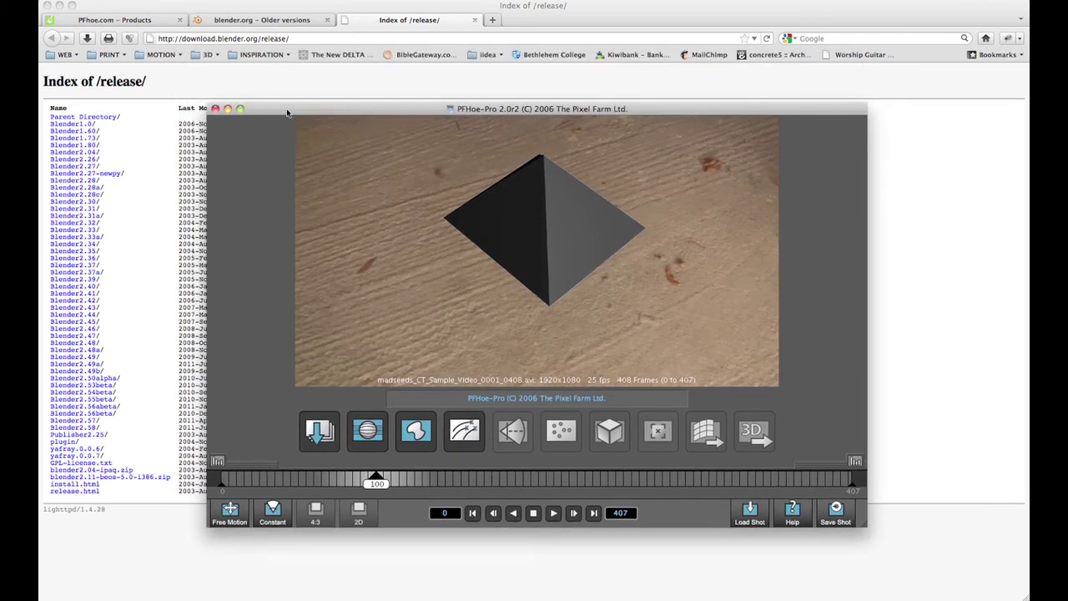
left_click(216, 109)
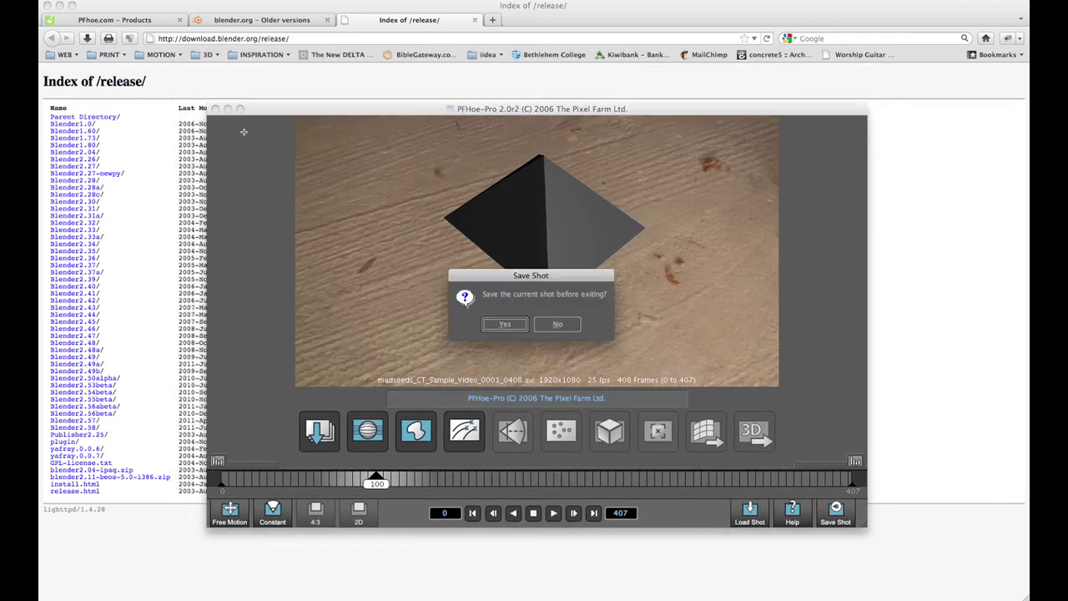
left_click(557, 325)
mouse_move(288, 600)
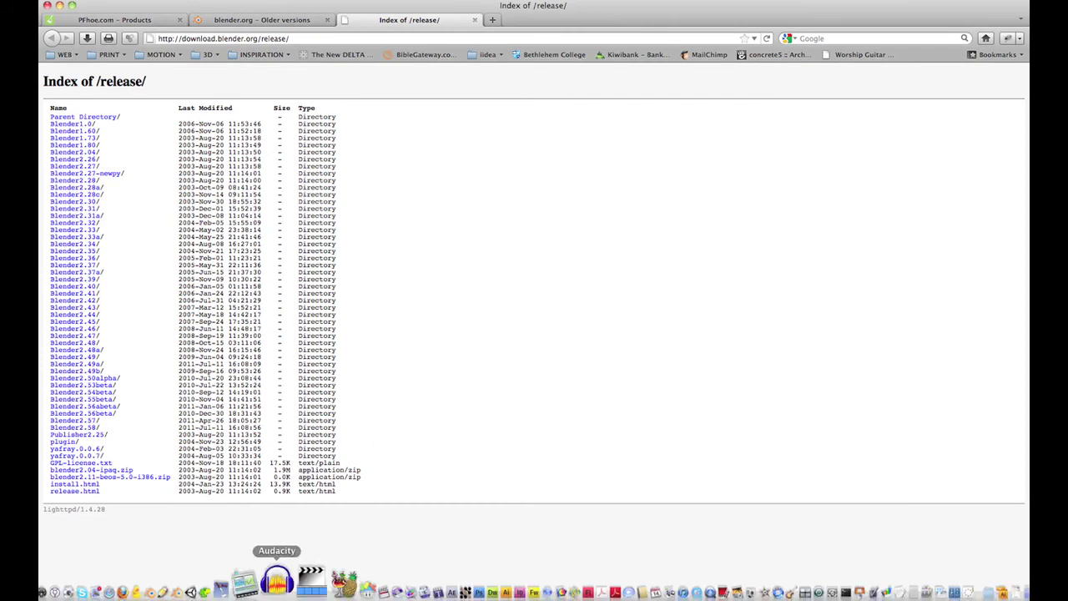
left_click(220, 582)
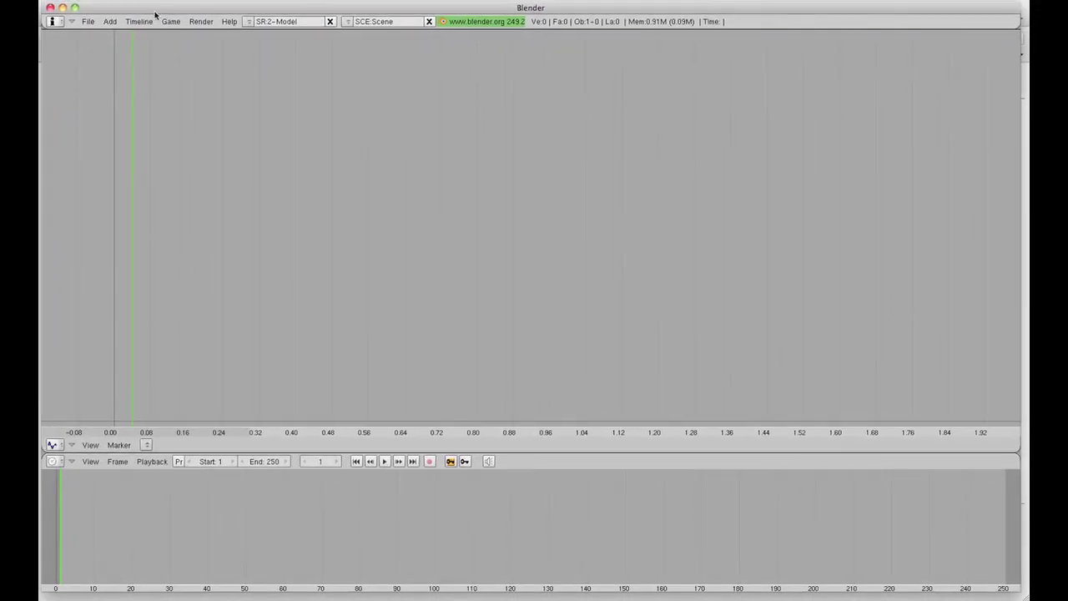
Load madseeds_CT_Sample_Video_0001_0408_avi.py into a Text Editor in the upper area.
left_click(51, 447)
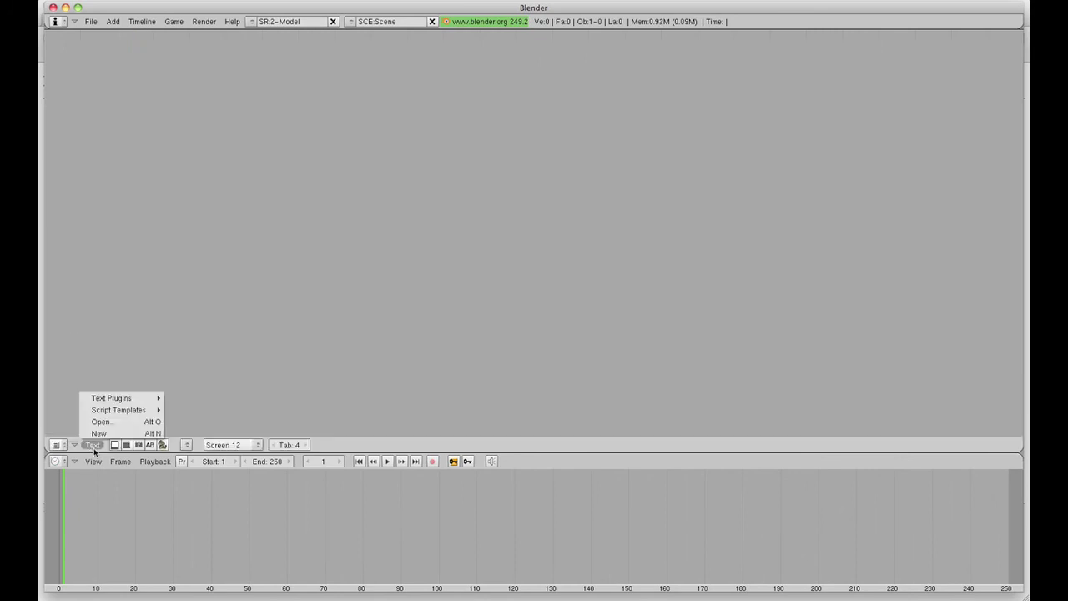
left_click(106, 419)
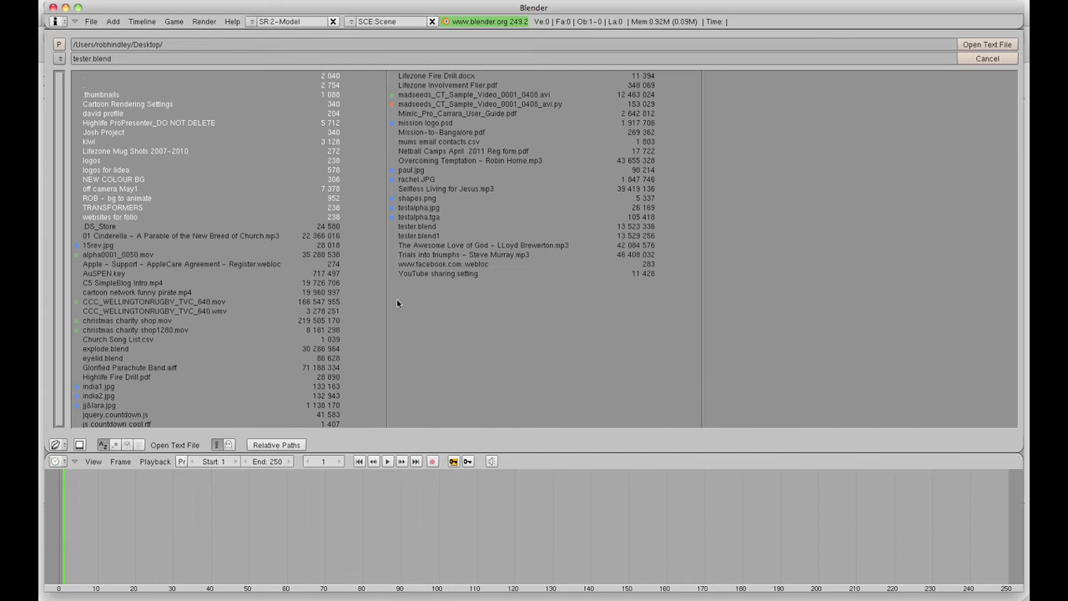
left_click(529, 106)
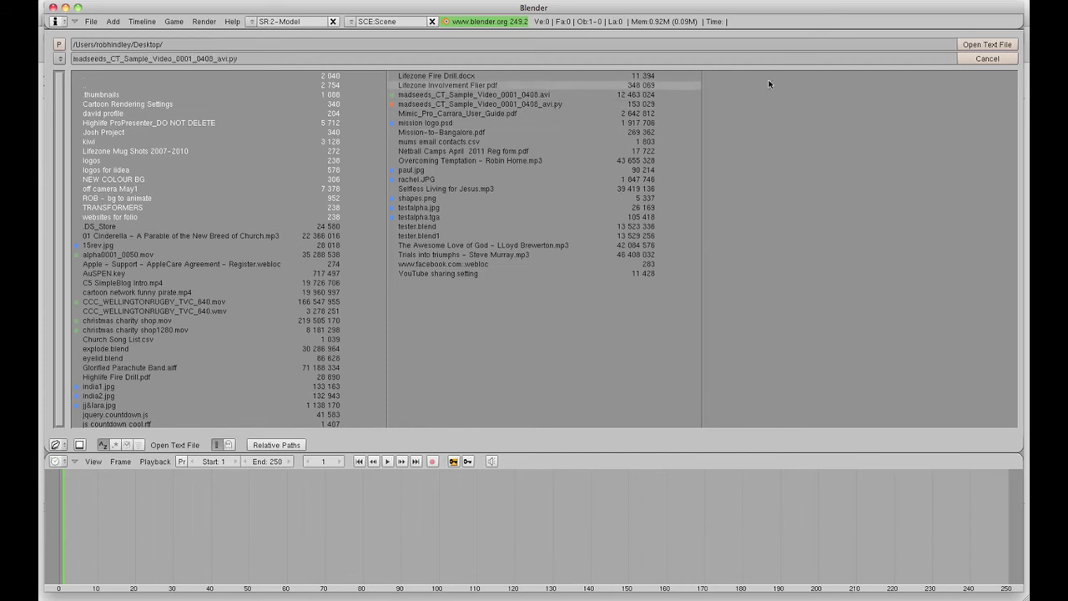
left_click(967, 45)
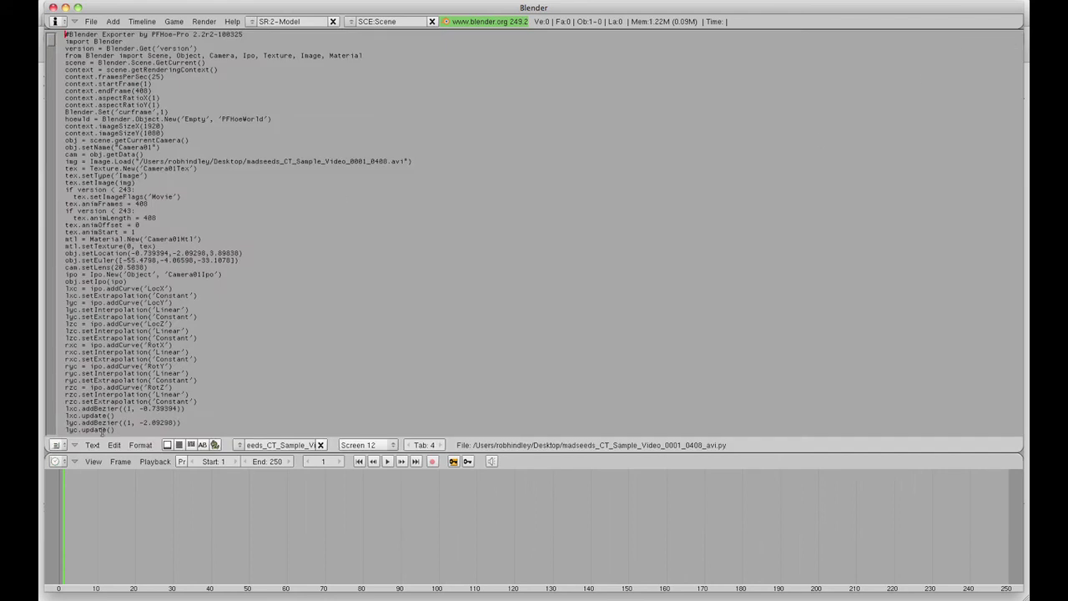
Run the PFHoe exporter script to import the camera track and point cloud.
left_click(96, 447)
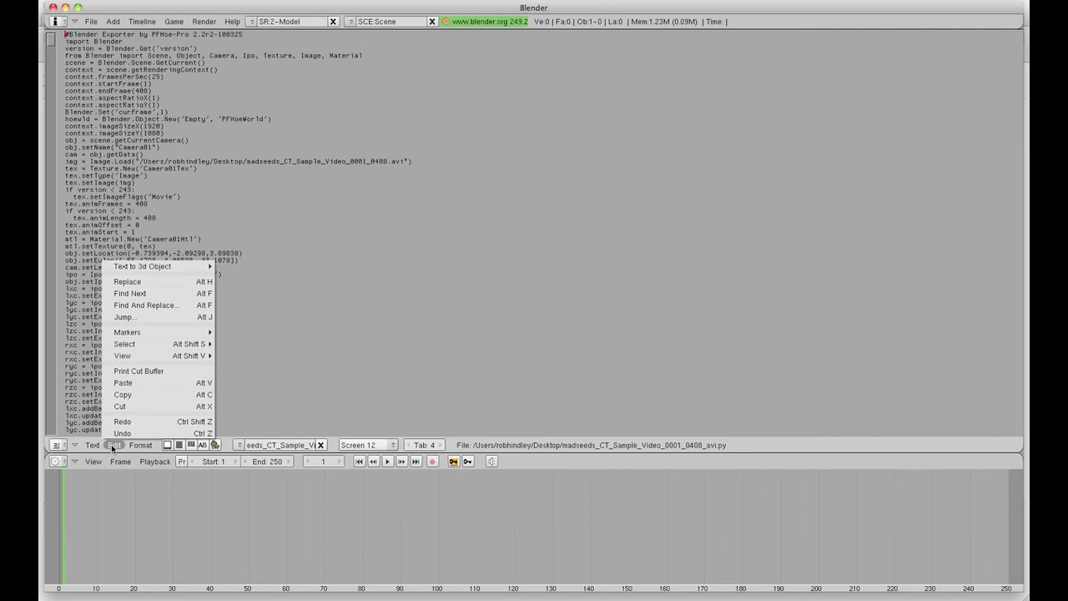
left_click(92, 445)
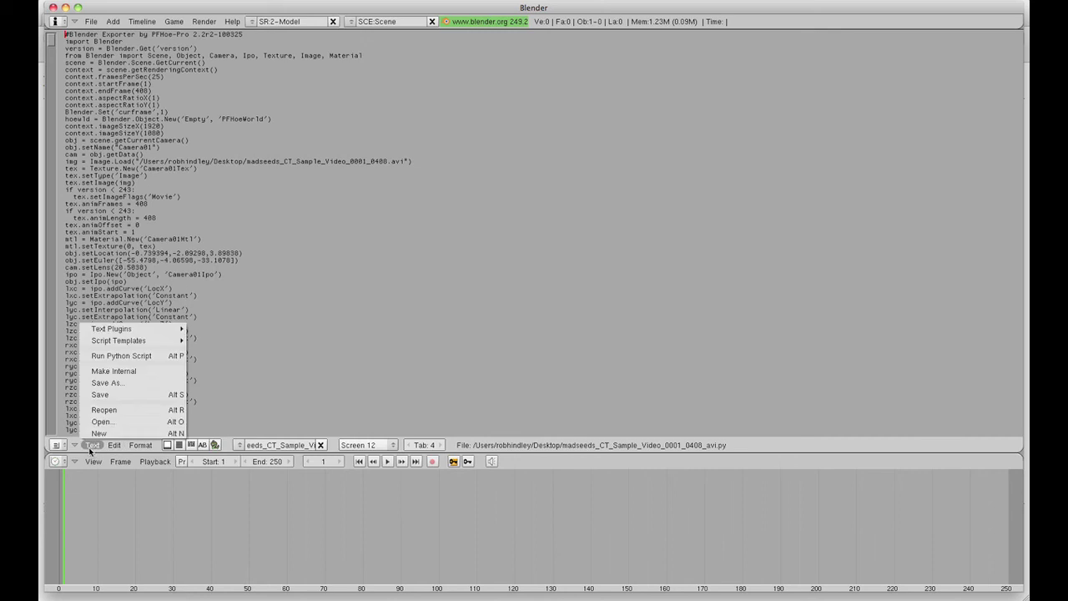
left_click(127, 354)
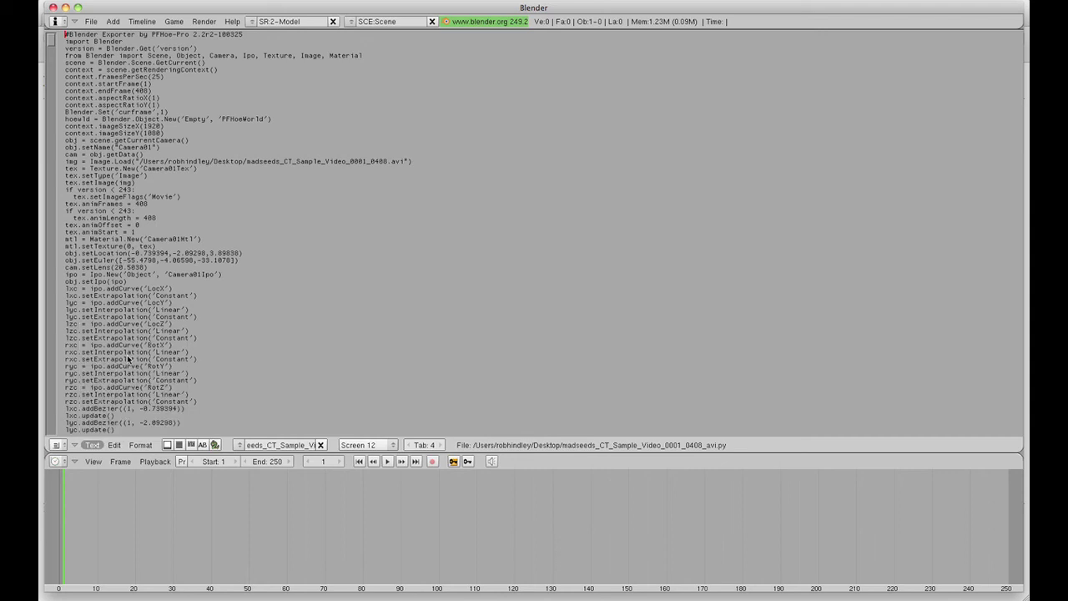
Show the scene in a 3D view, select Camera01 and put the 3D cursor just below it.
left_click(59, 447)
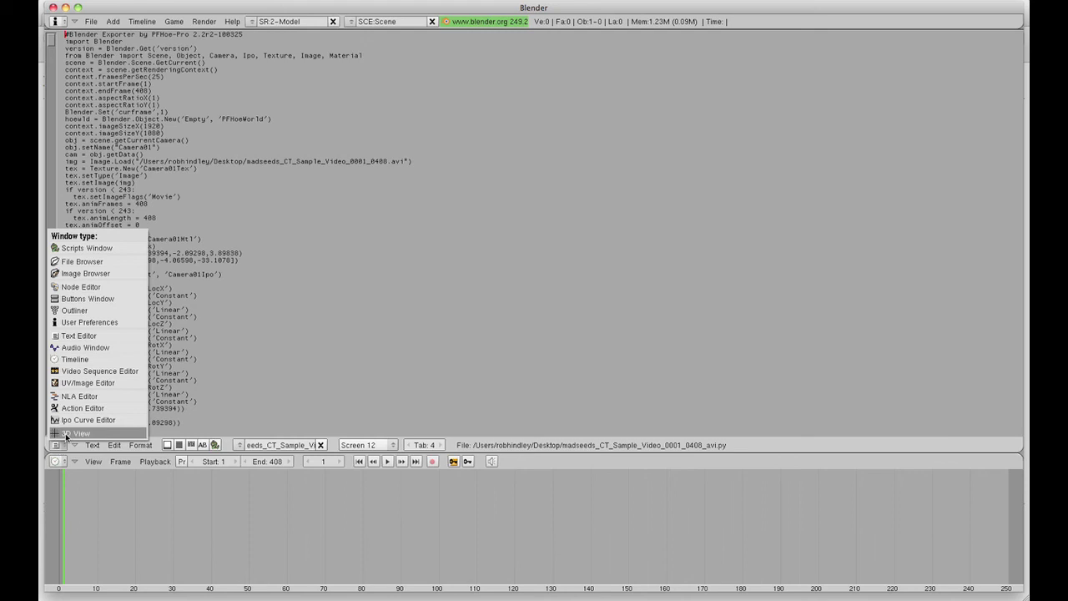
left_click(66, 433)
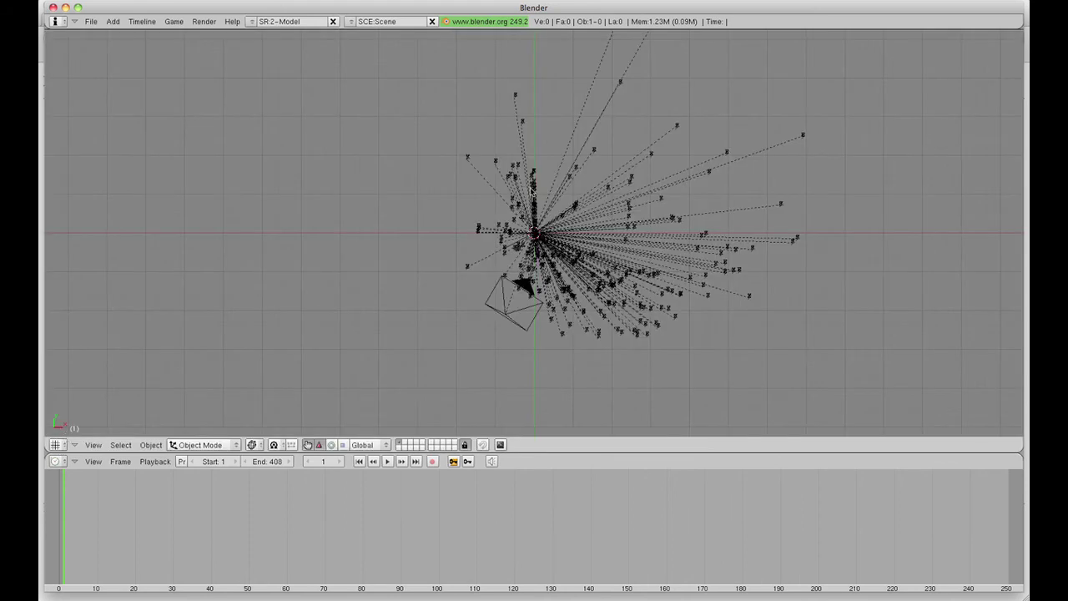
right_click(512, 323)
left_click(517, 342)
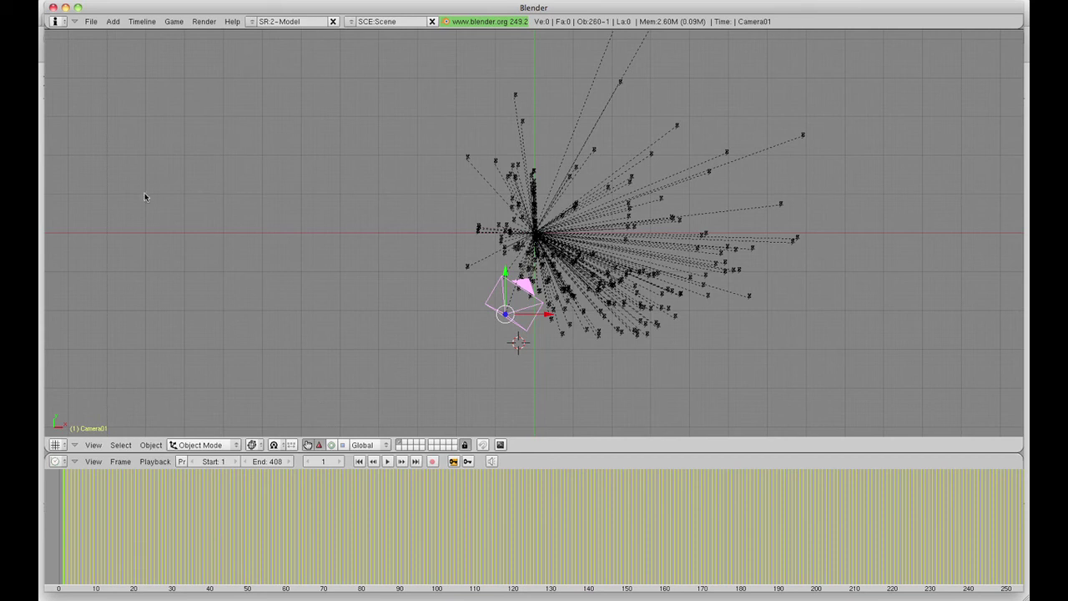
Pack all external data into the .blend file through File > External Data.
left_click(89, 23)
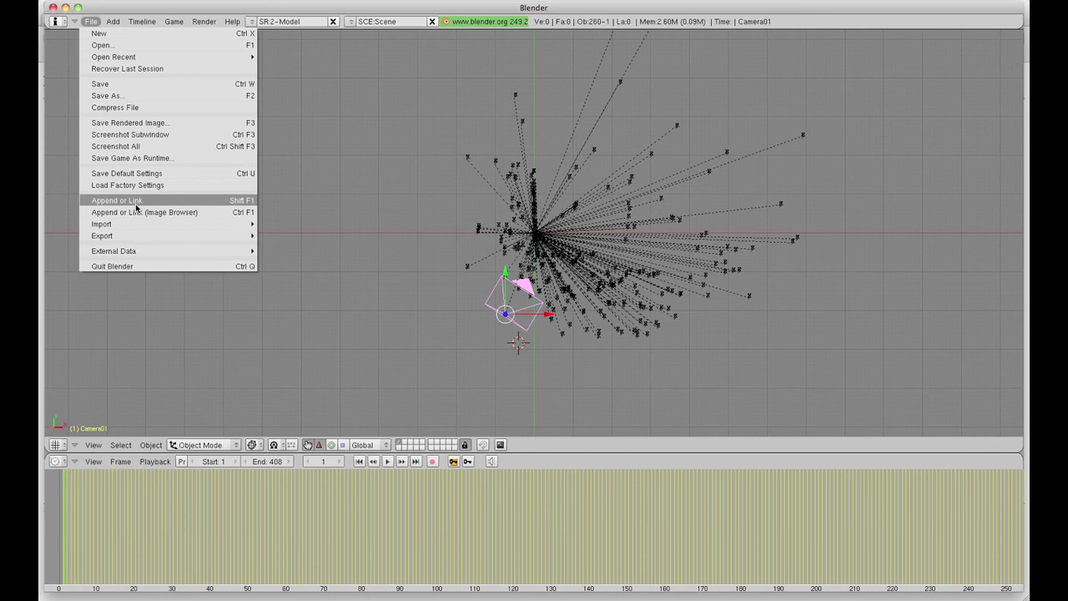
mouse_move(122, 254)
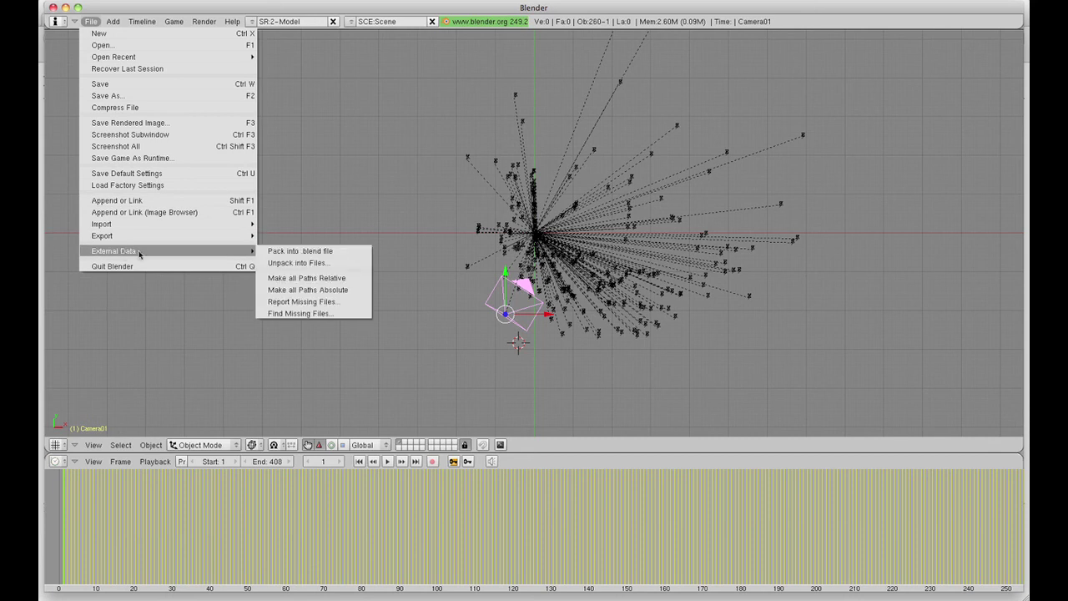
left_click(304, 256)
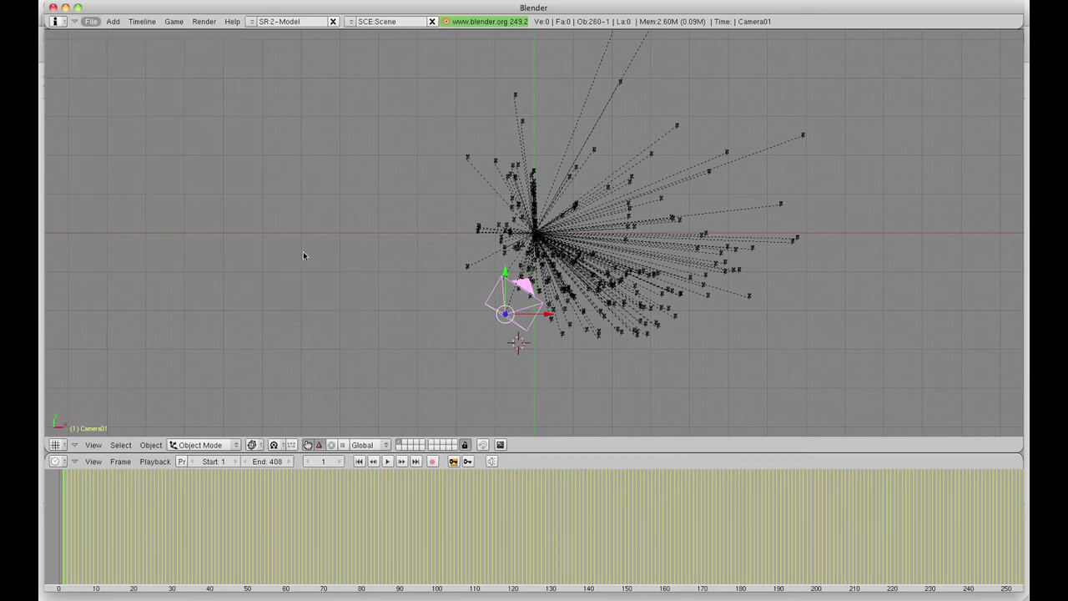
left_click(91, 21)
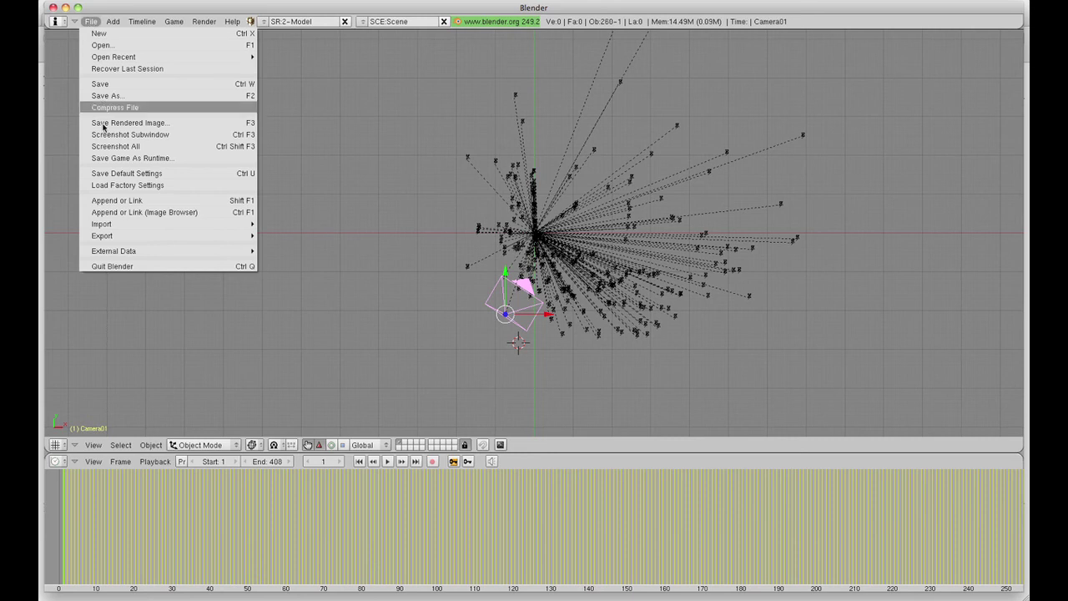
mouse_move(111, 227)
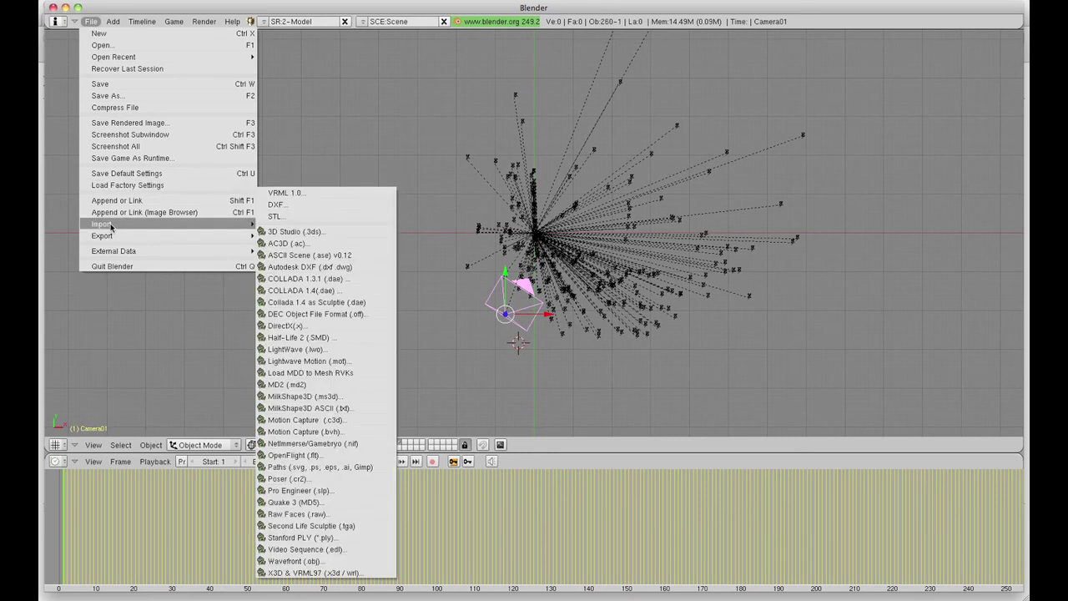
Save the scene to the Desktop as pfhoe.blend.
left_click(105, 84)
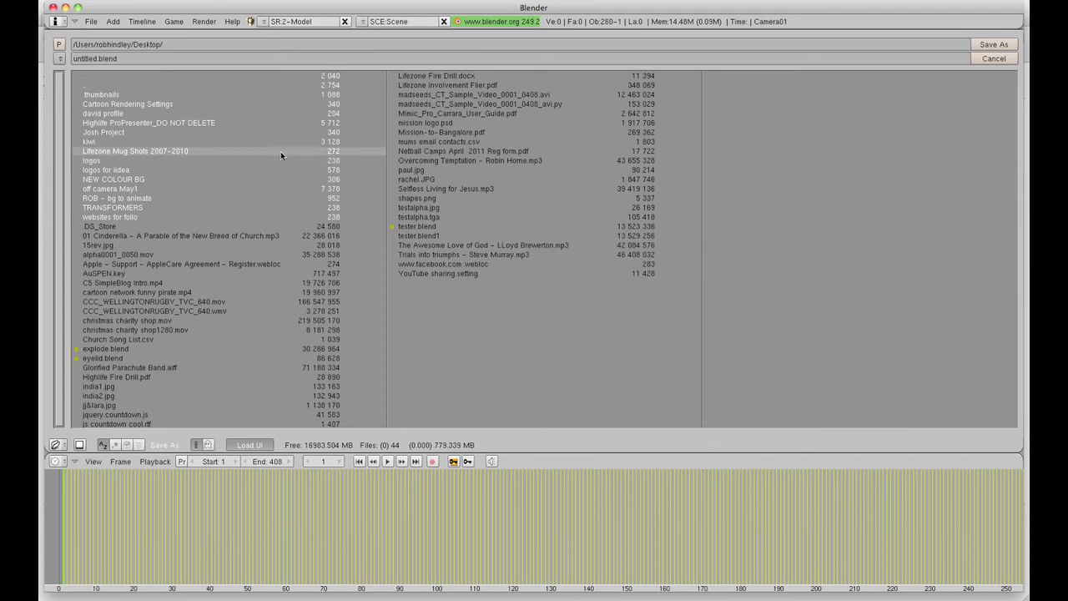
left_click(123, 60)
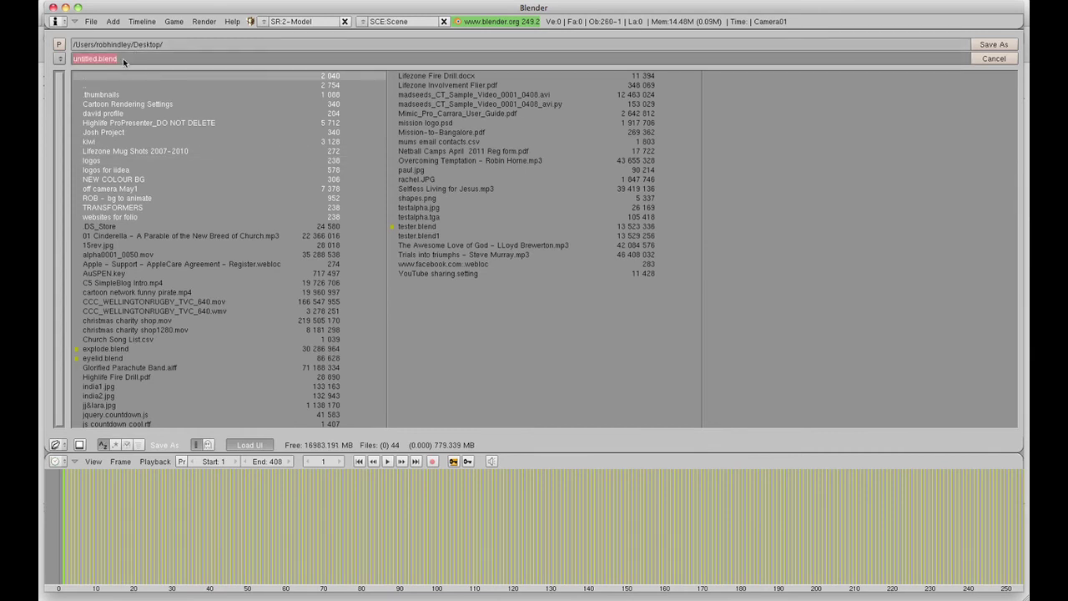
type("pfhoe")
left_click(993, 46)
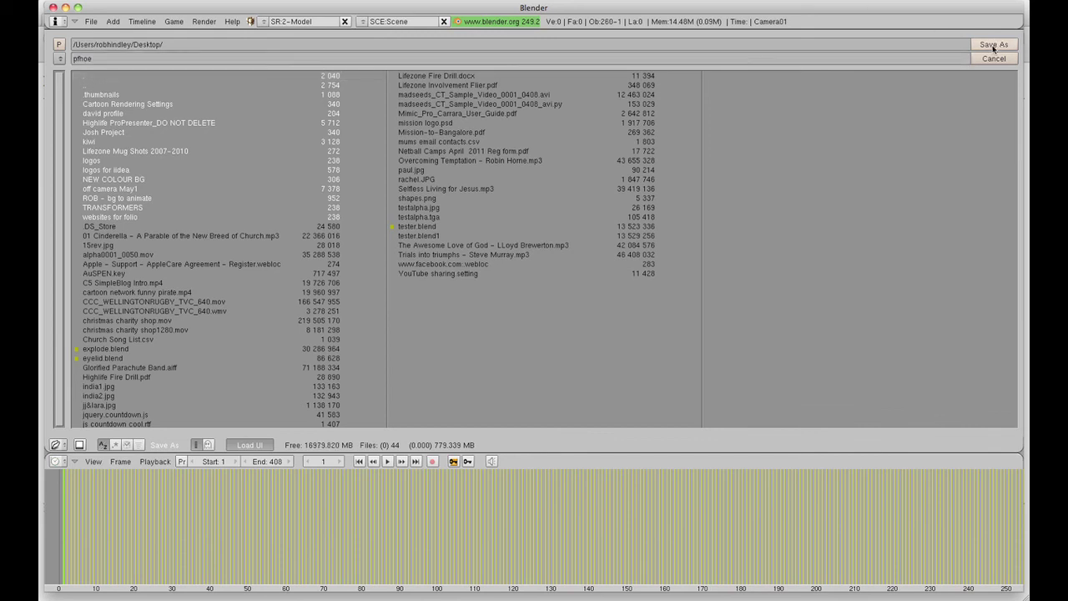
left_click(993, 45)
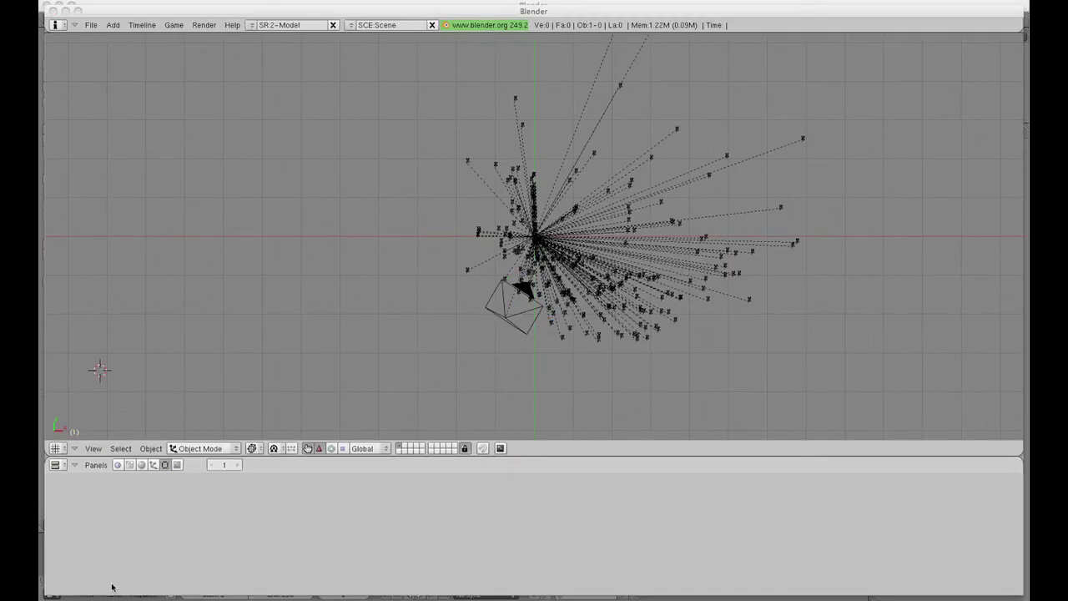
Switch to Blender 2.58 and set the 3D cursor at the viewport centre.
mouse_move(108, 595)
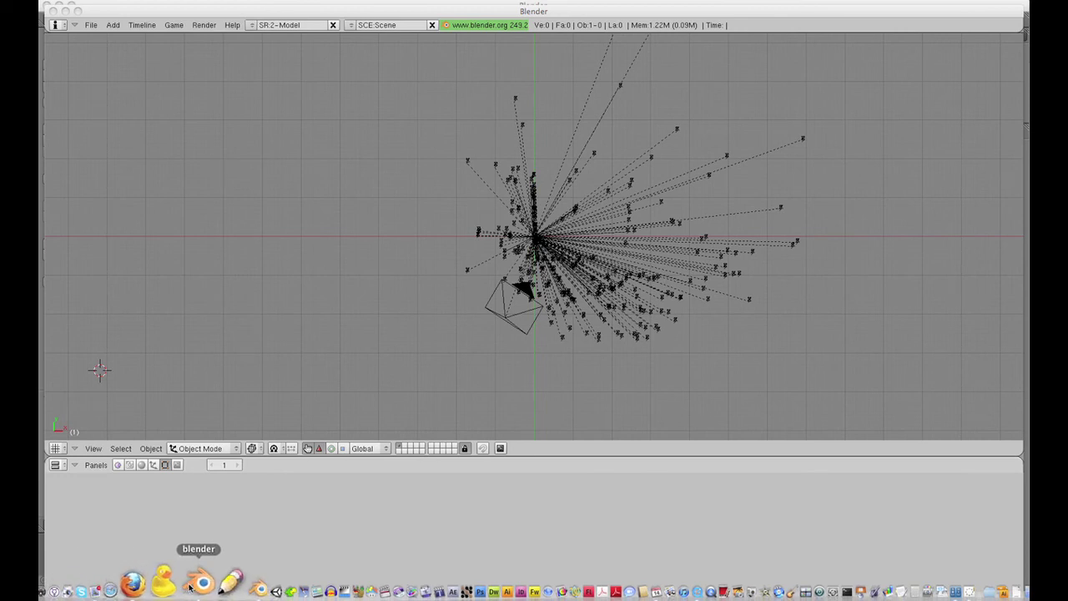
left_click(194, 582)
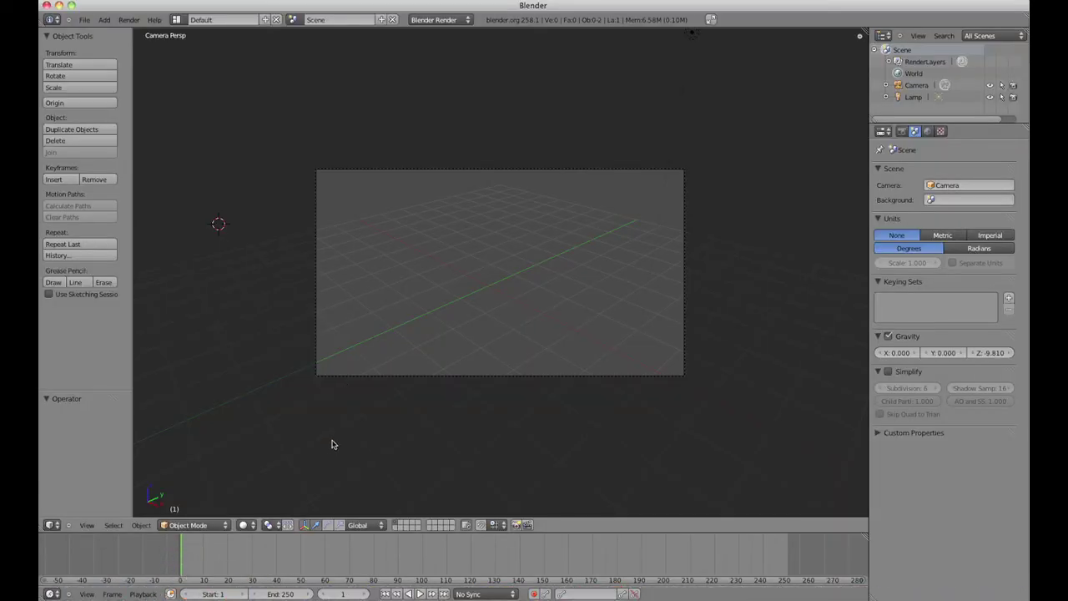
left_click(489, 288)
left_click(487, 283)
Open pfhoe.blend from the Desktop in Blender 2.58.
left_click(84, 23)
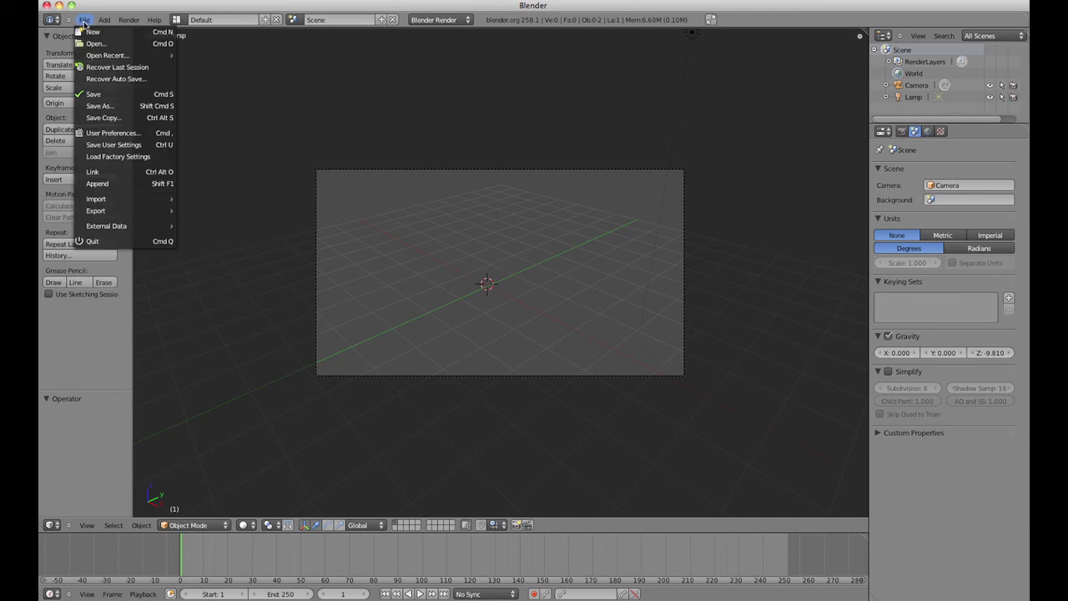
left_click(89, 43)
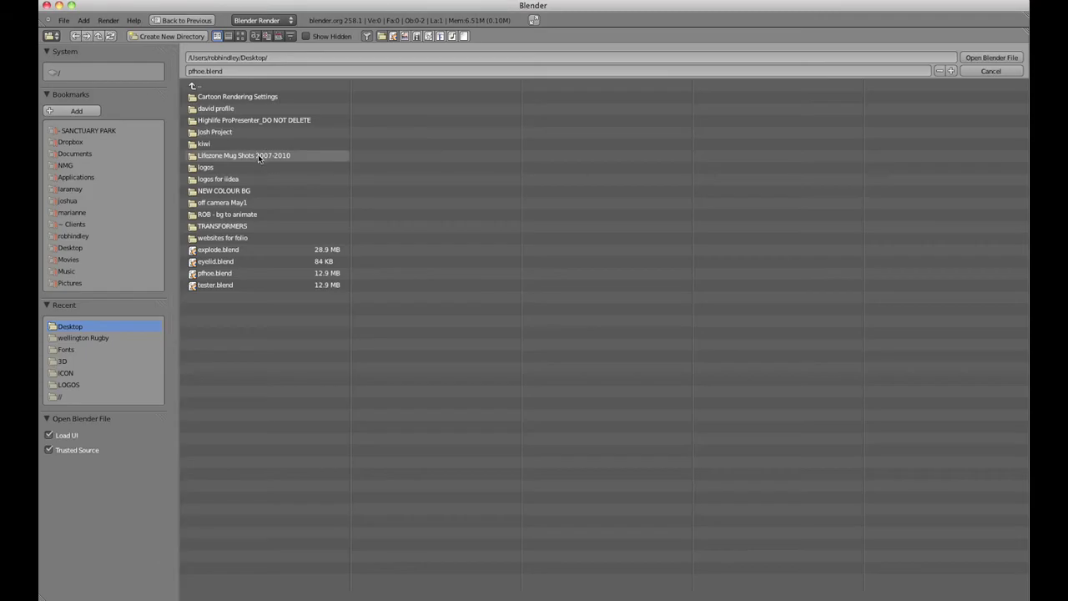
left_click(219, 273)
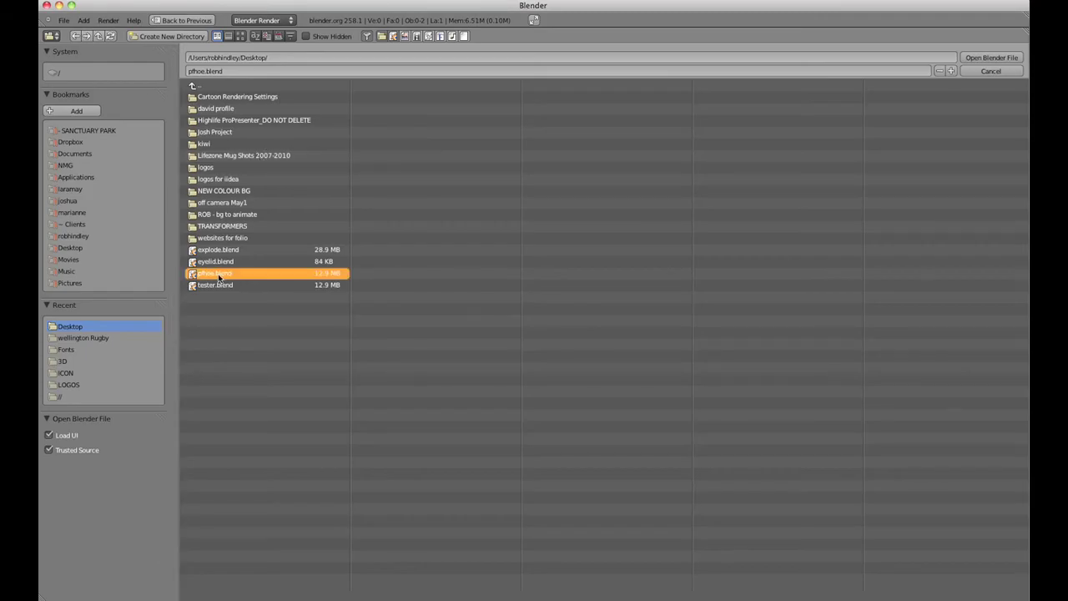
left_click(993, 58)
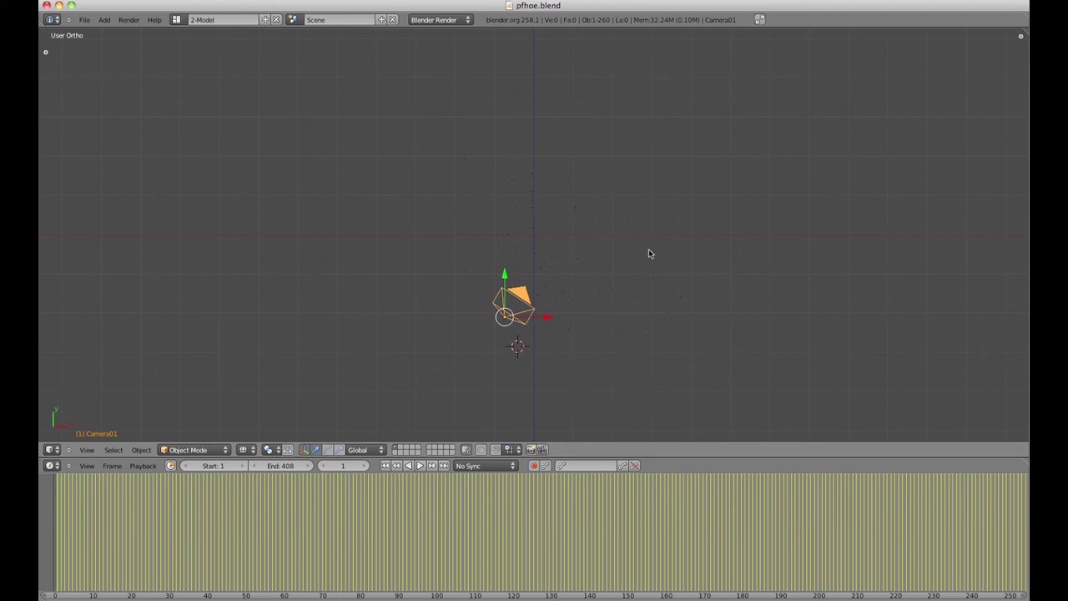
From the tracked camera view, add a plane scaled 10 times as the floor, then deselect it.
key("KP_0")
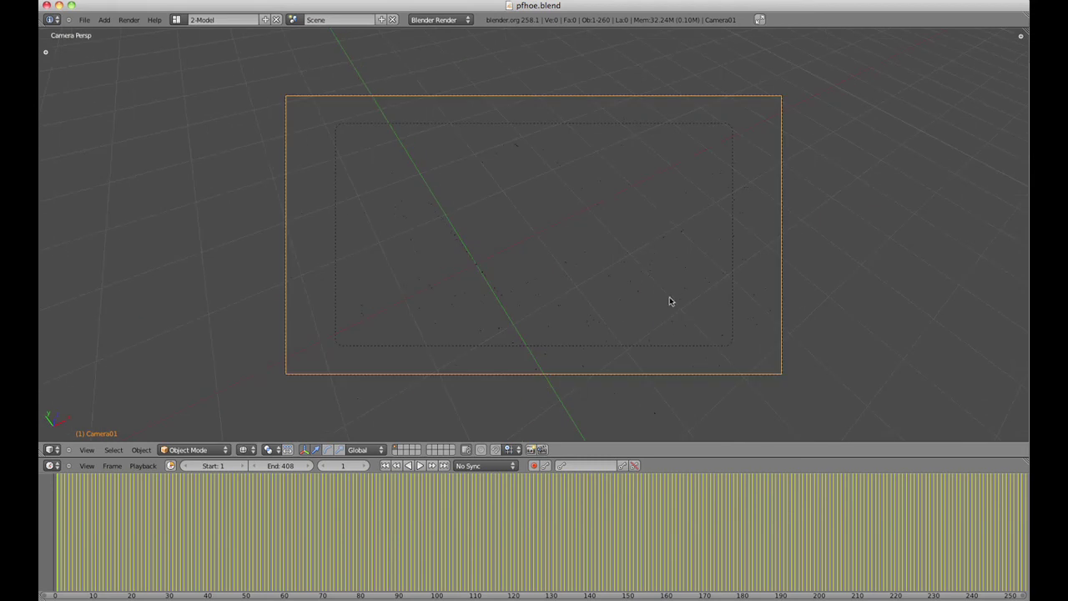
left_click(474, 264)
key("shift+a")
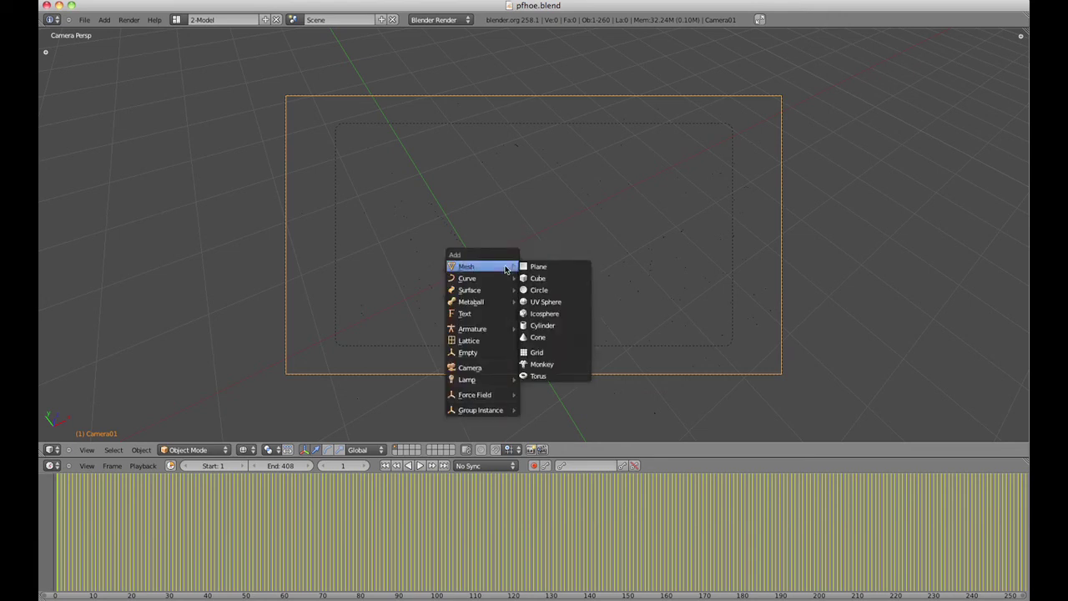
left_click(529, 267)
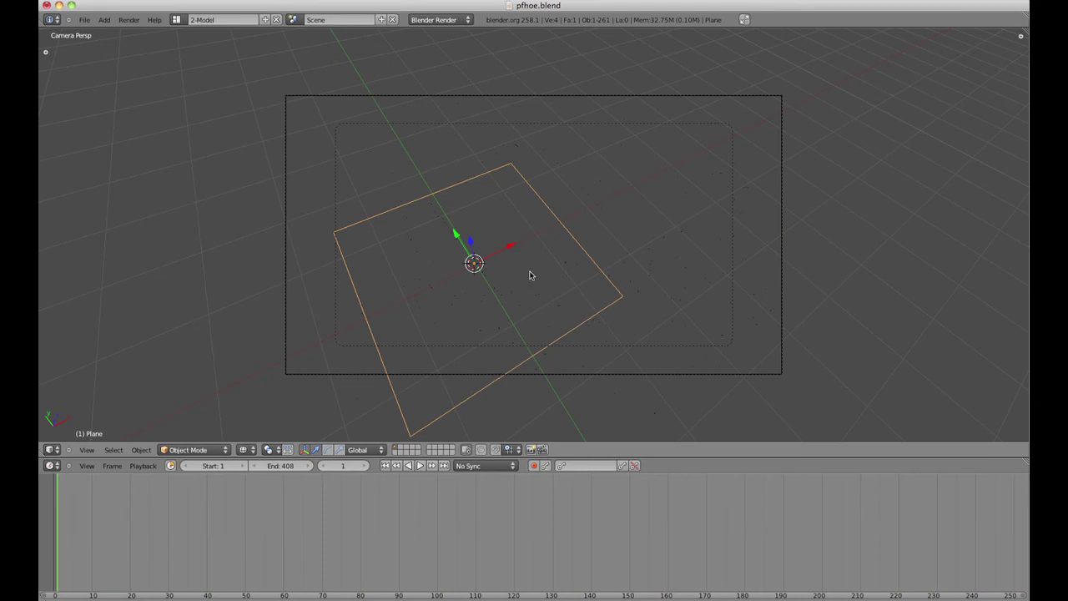
type("s10")
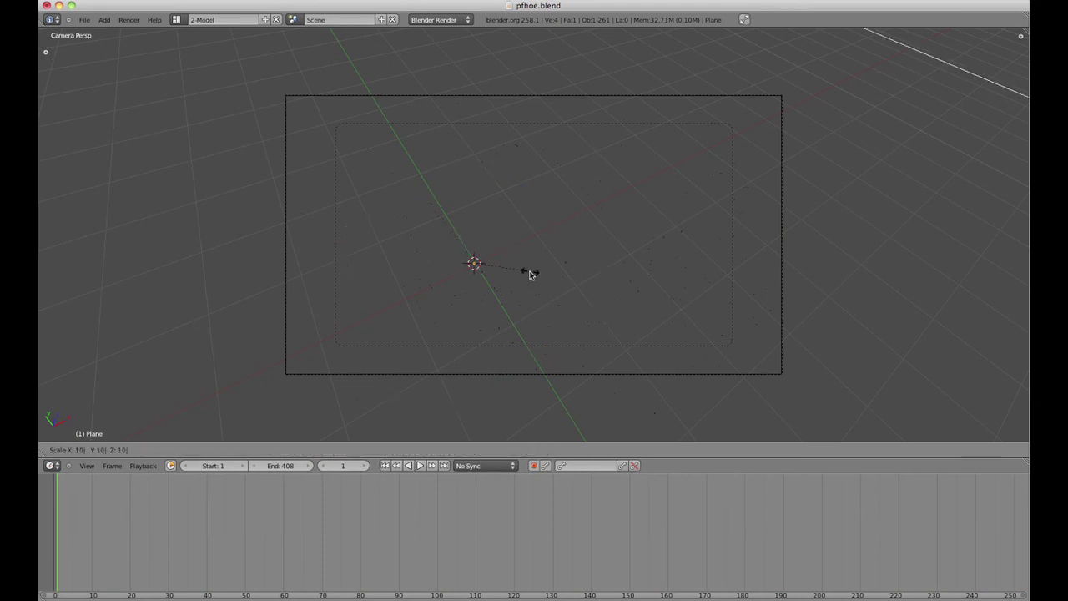
key("Return")
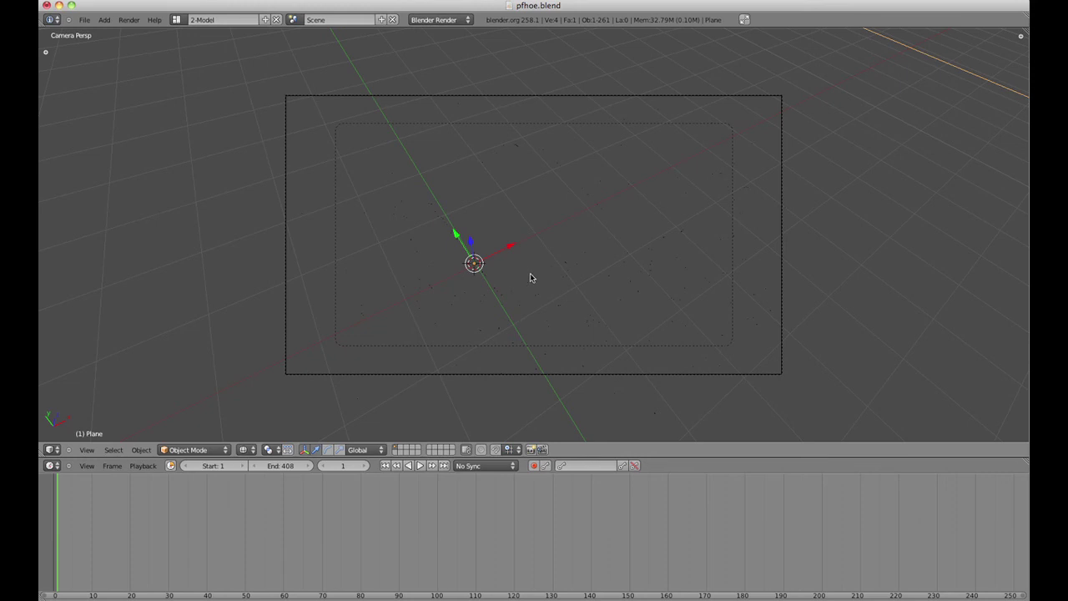
key("a")
Add a Monkey head, switch to solid shading, and scale it down to about 0.69.
key("shift+a")
mouse_move(531, 276)
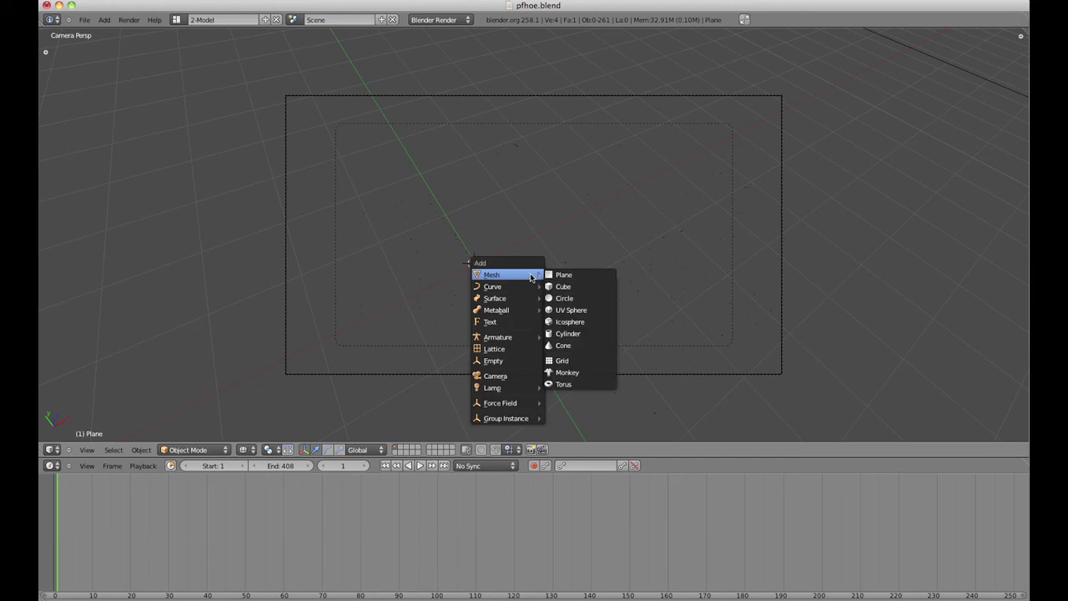
left_click(566, 372)
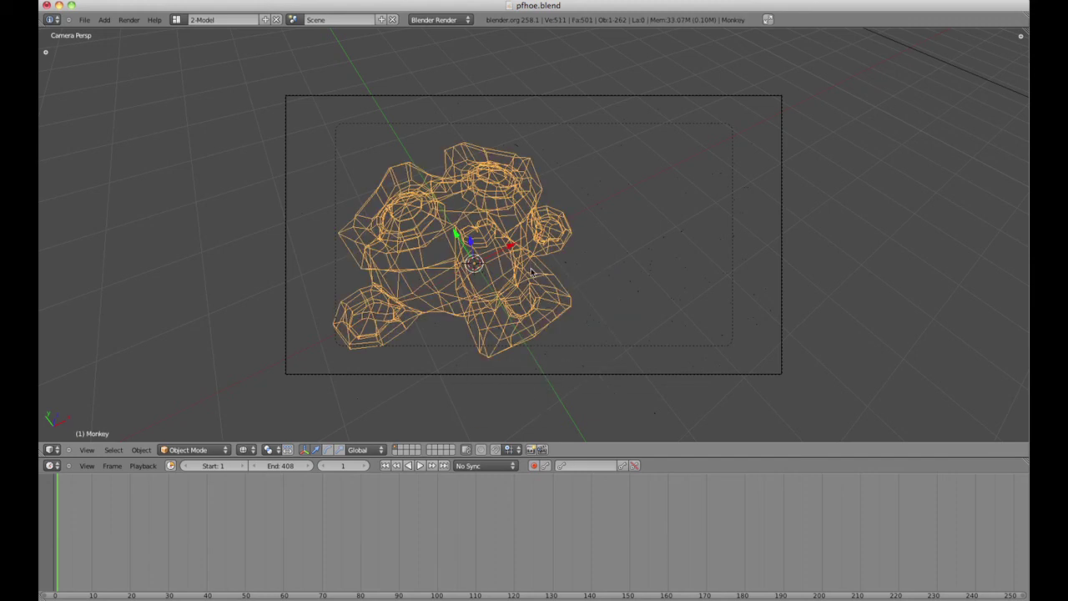
key("z")
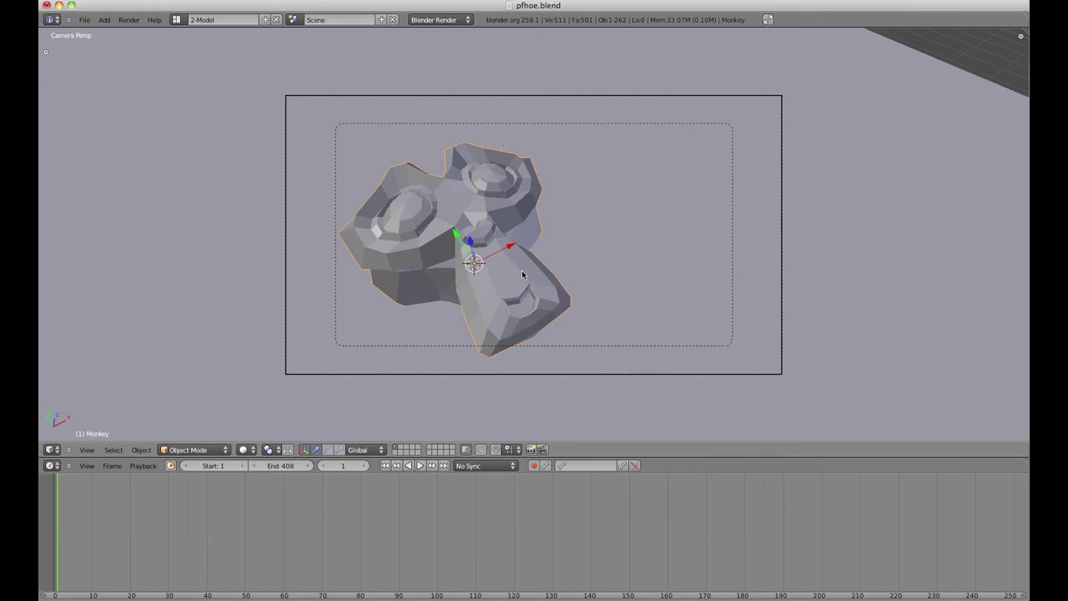
key("s")
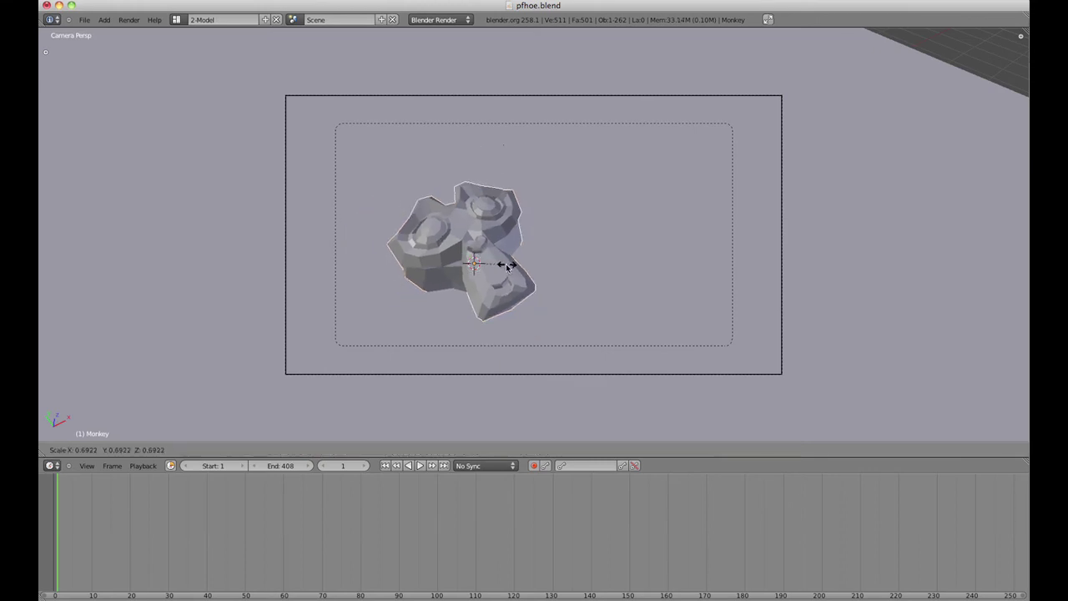
left_click(501, 279)
Raise the Monkey along the Z axis above the floor plane.
key("g")
key("z")
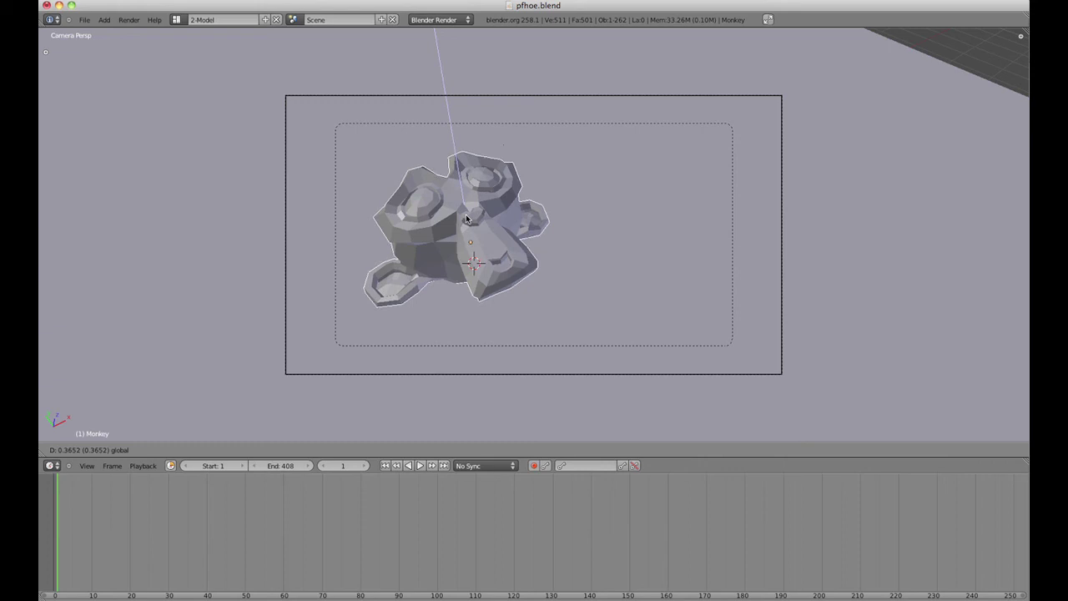
left_click(468, 218)
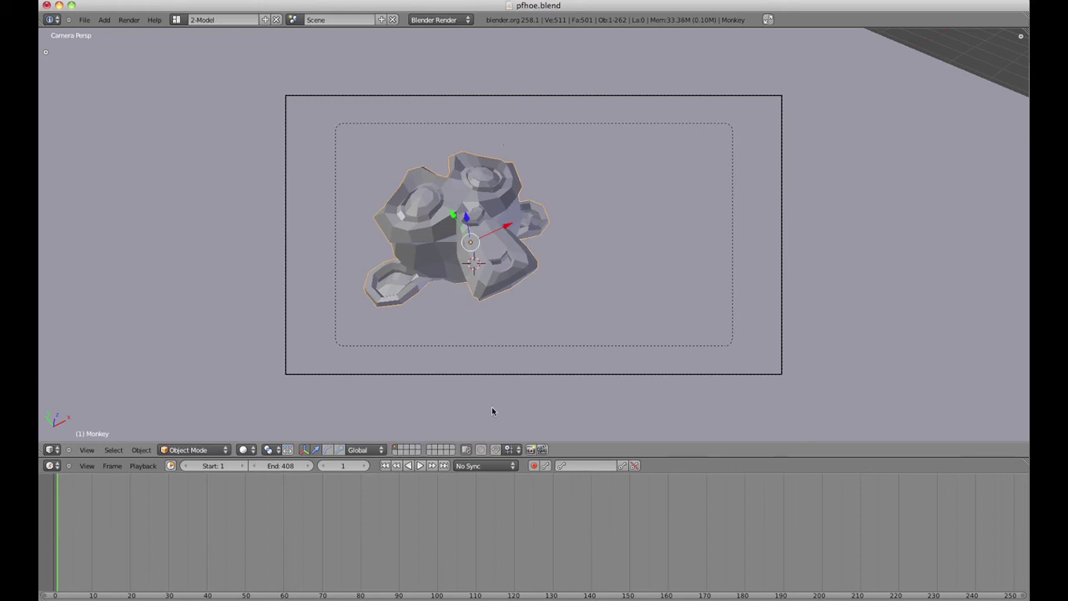
Play the tracked shot, pause it near frame 404, and select the floor plane.
left_click(421, 466)
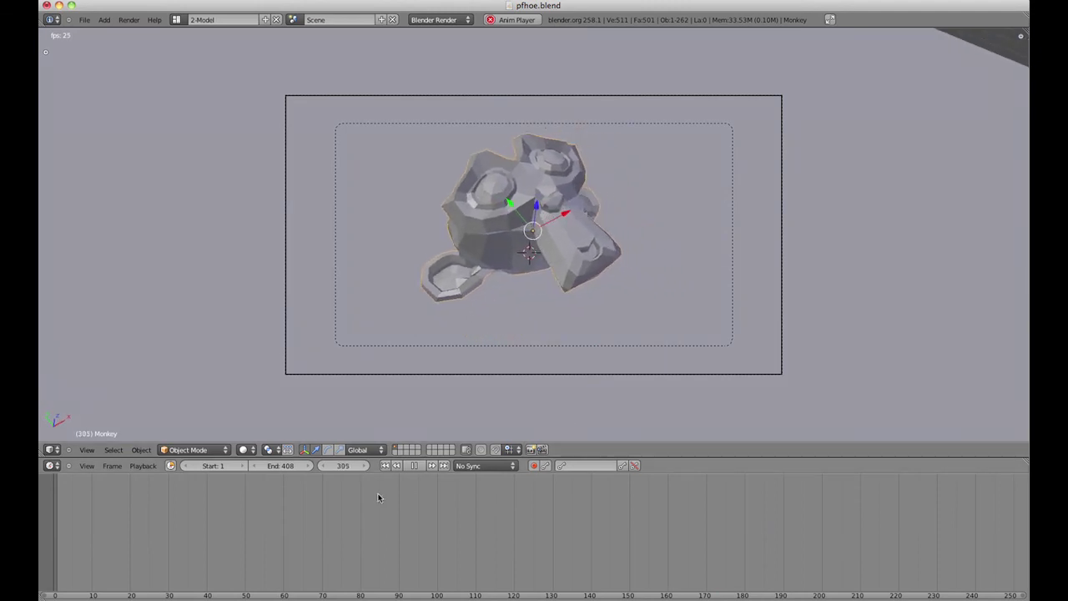
left_click(414, 466)
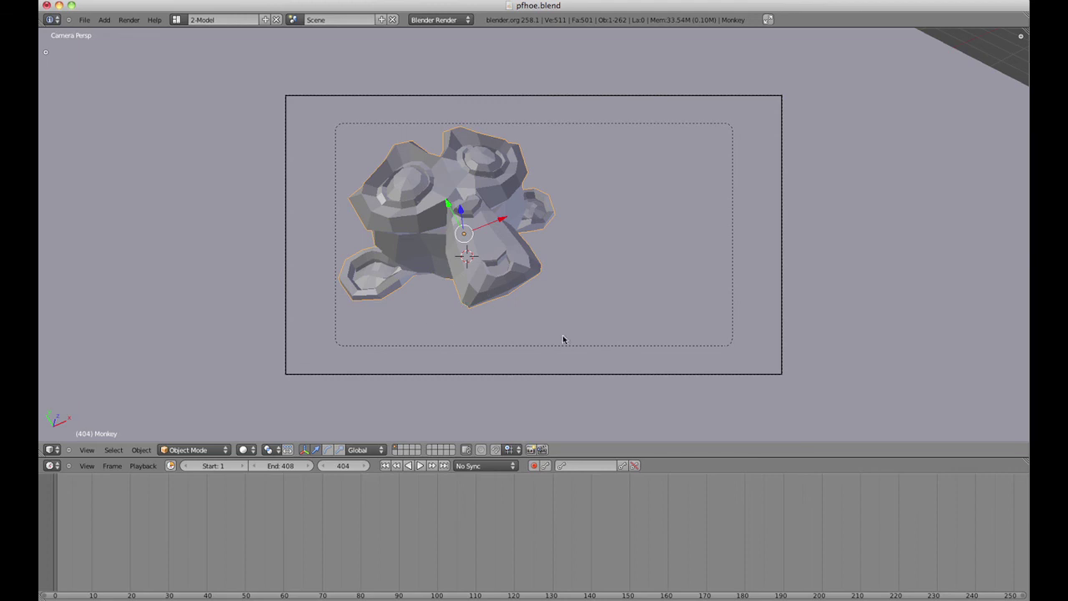
right_click(676, 241)
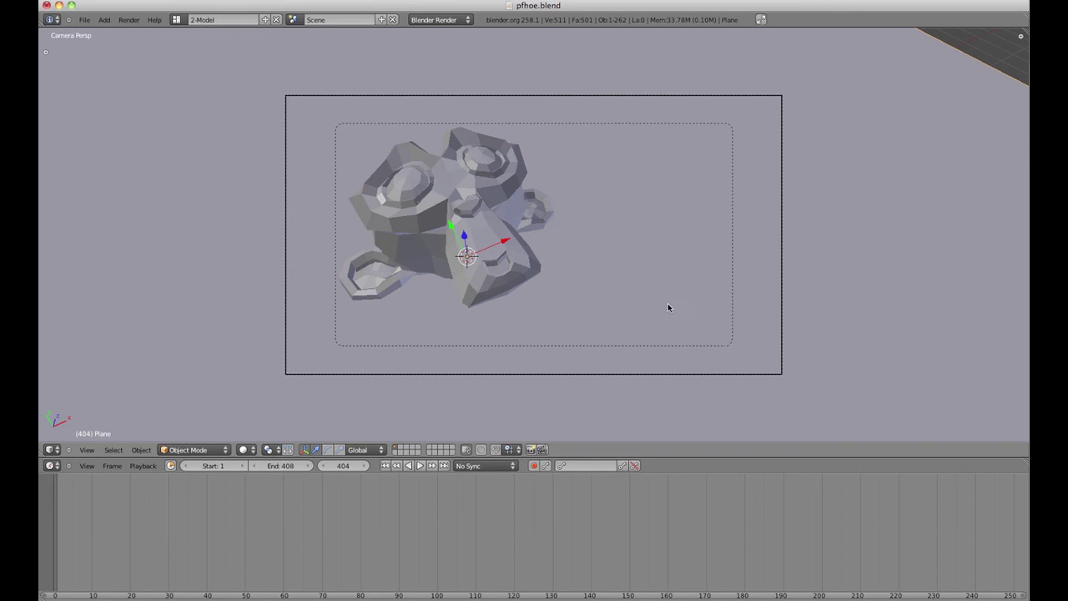